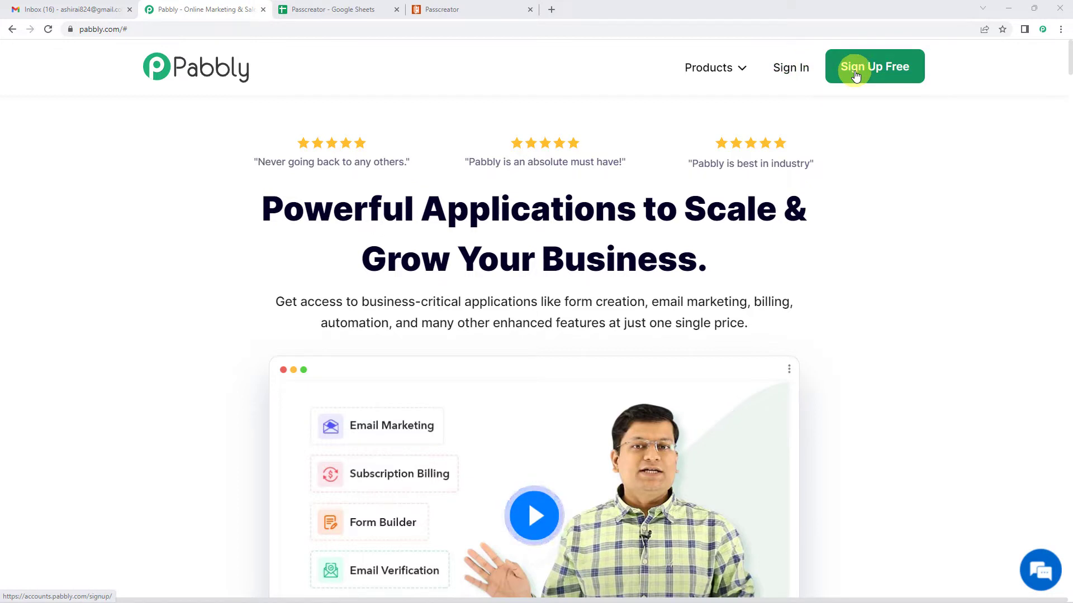
# From the Pabbly dashboard, create a workflow titled 'Google Sheets To Passcreator'
pyautogui.click(792, 74)
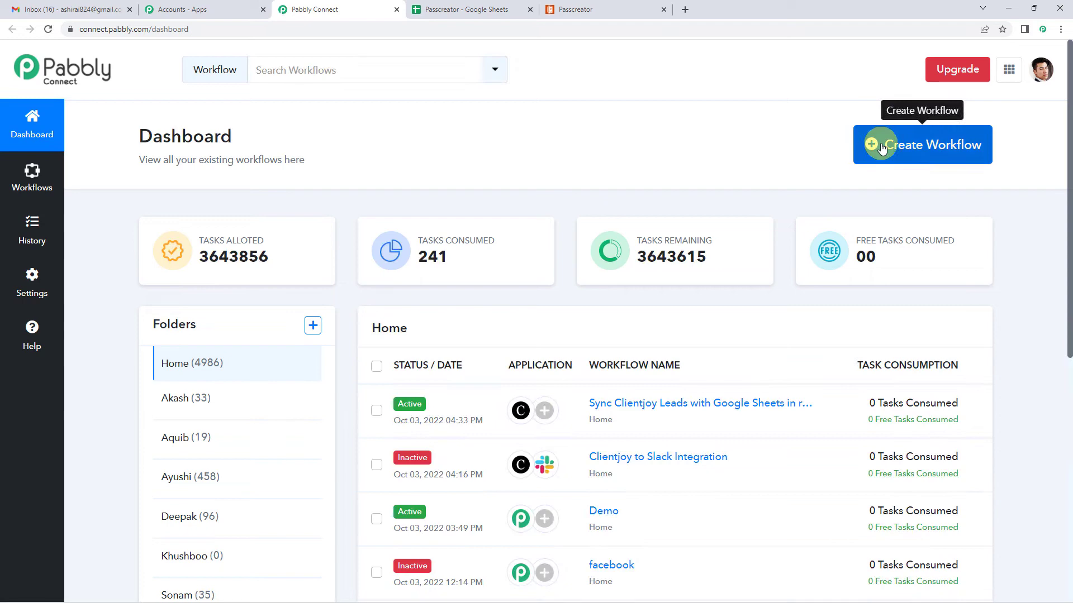
pyautogui.click(881, 147)
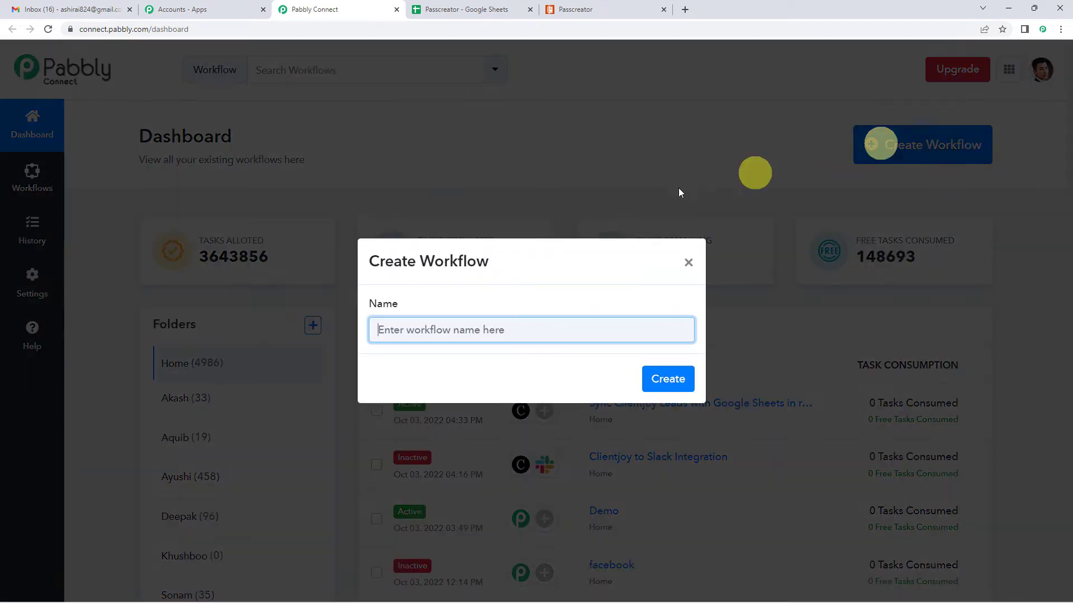
pyautogui.write('Google Sheets To Passcreat')
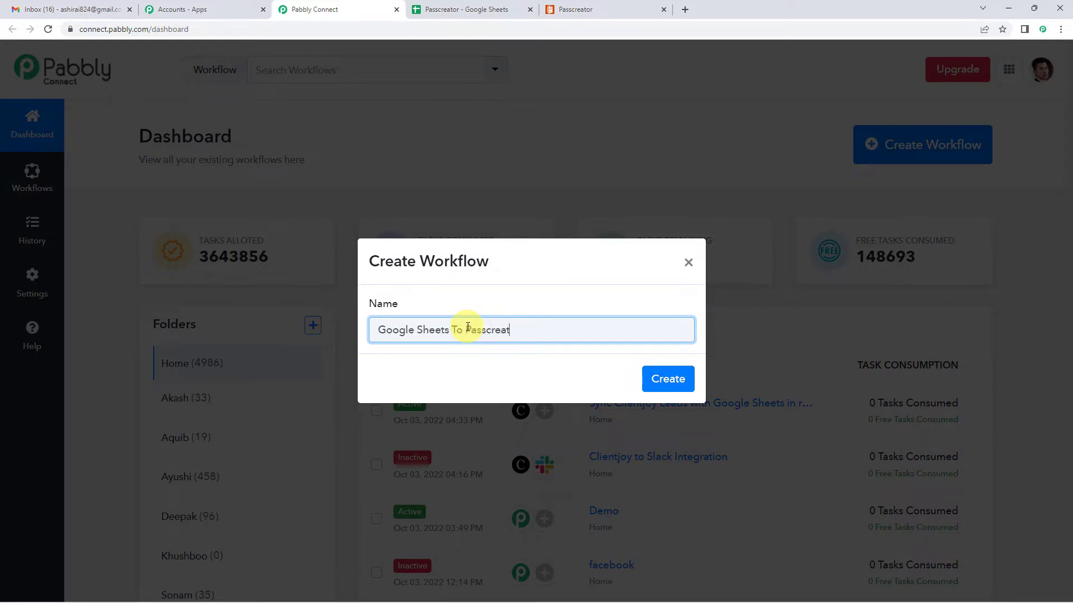
pyautogui.write('or')
pyautogui.click(669, 379)
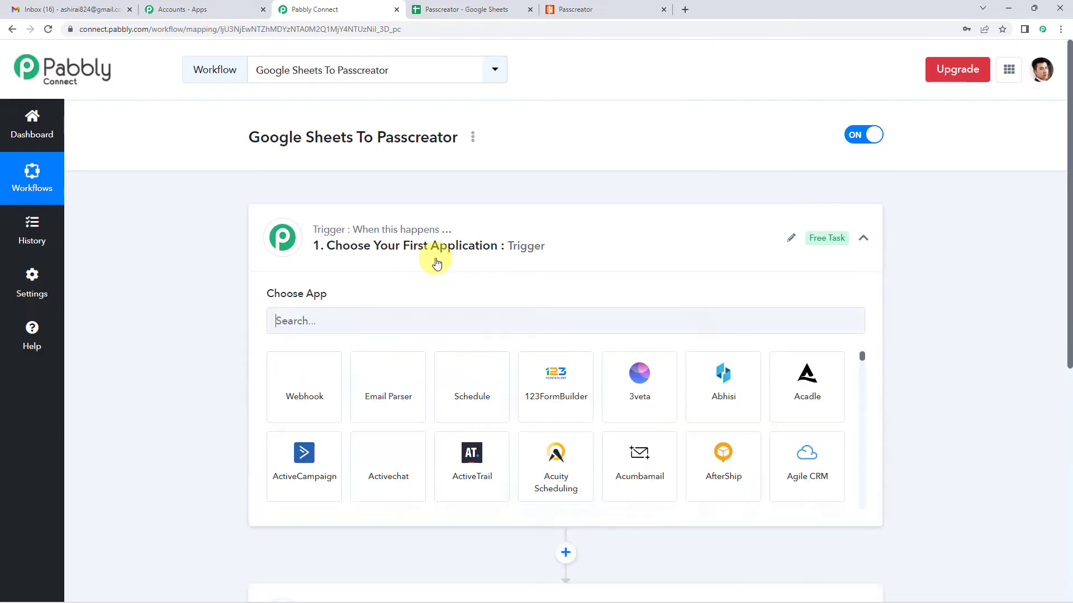
# Collapse the trigger step's app chooser card
pyautogui.click(518, 246)
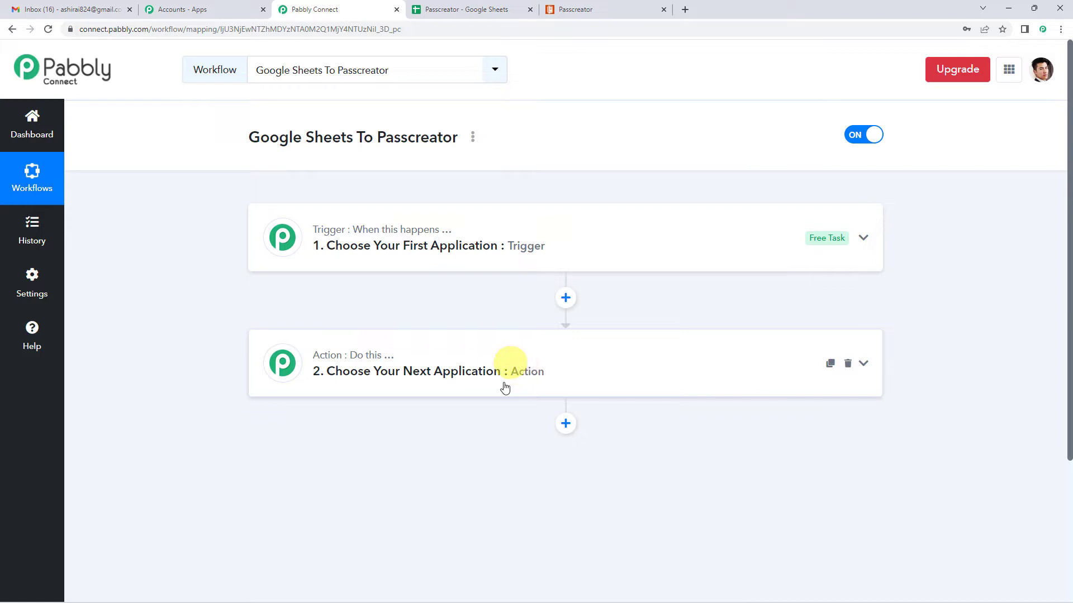
# Set the trigger to Google Sheets with the New or Updated Spreadsheet Row event
pyautogui.click(528, 247)
pyautogui.click(363, 326)
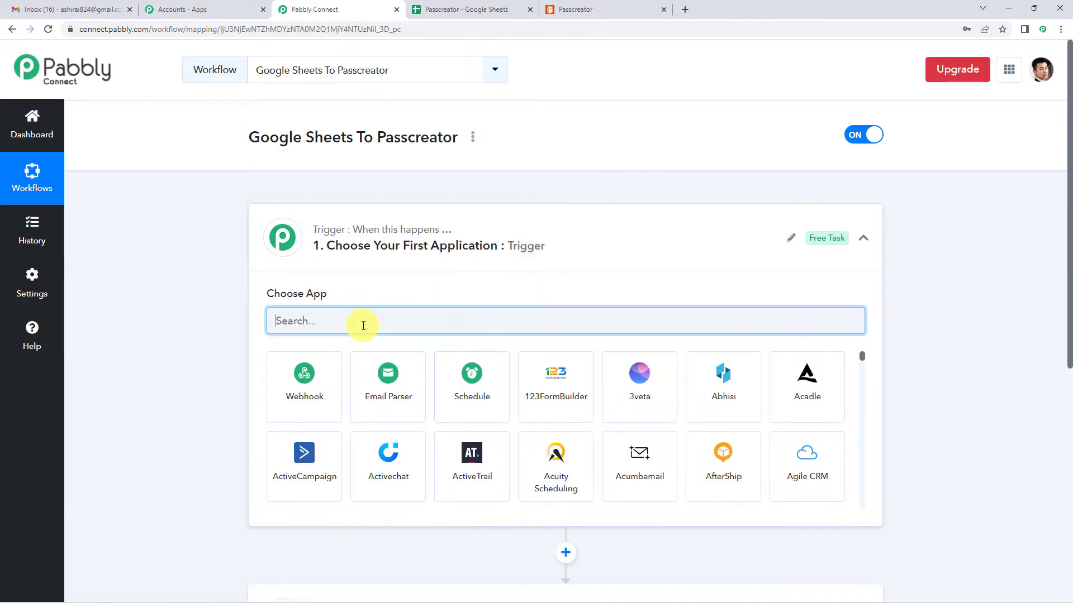
pyautogui.write('goo')
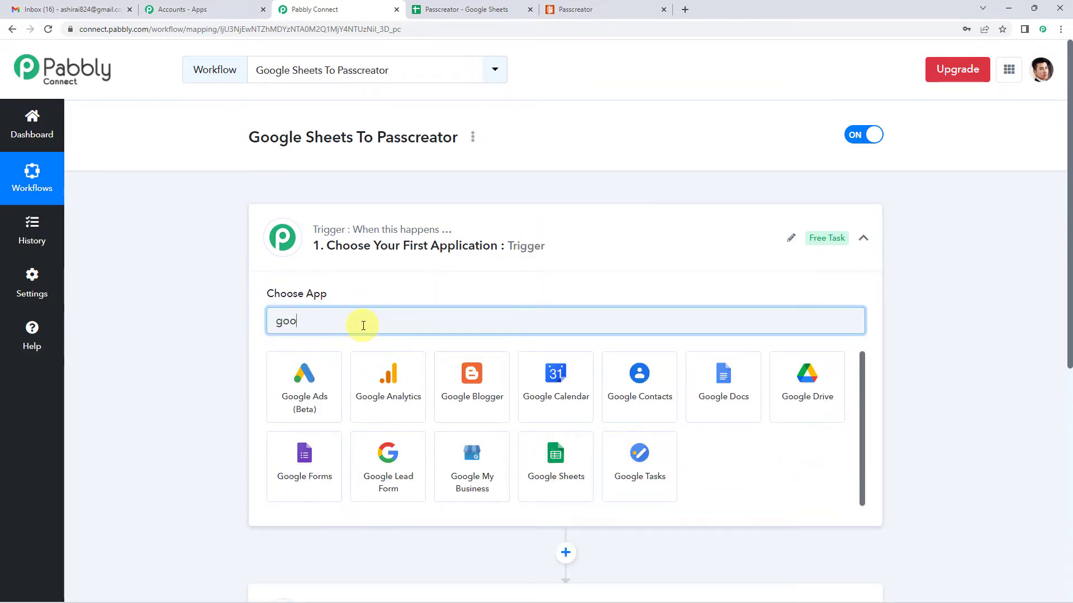
pyautogui.write('gle sh')
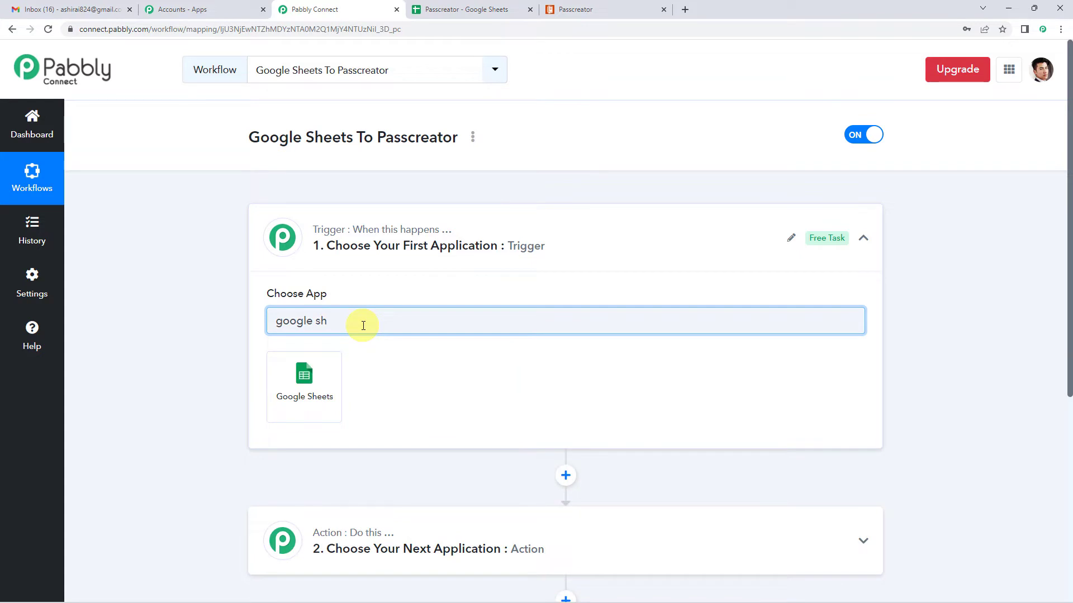
pyautogui.click(327, 373)
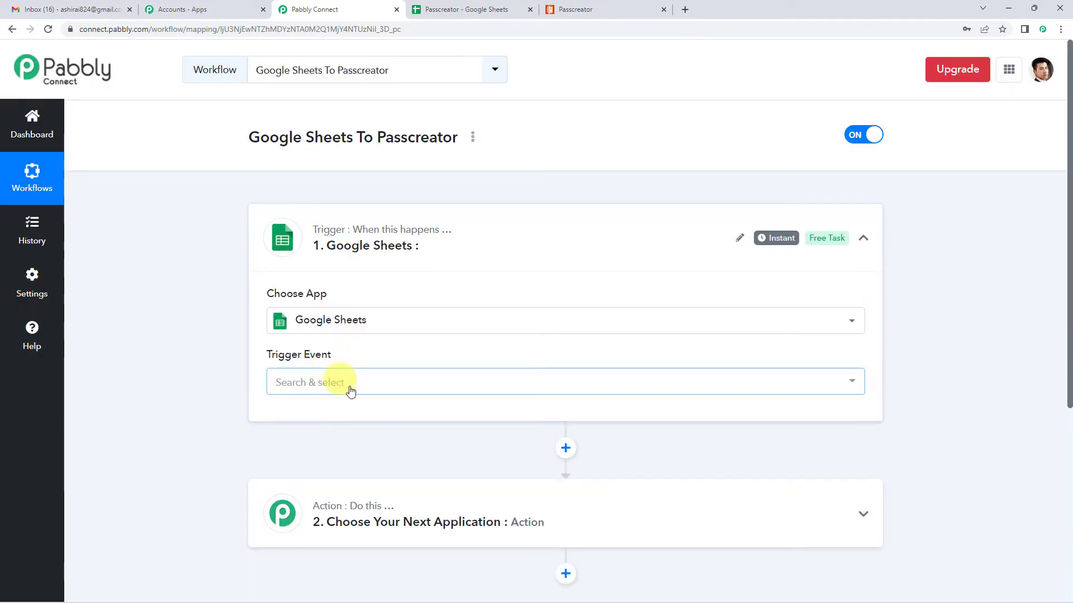
pyautogui.click(351, 387)
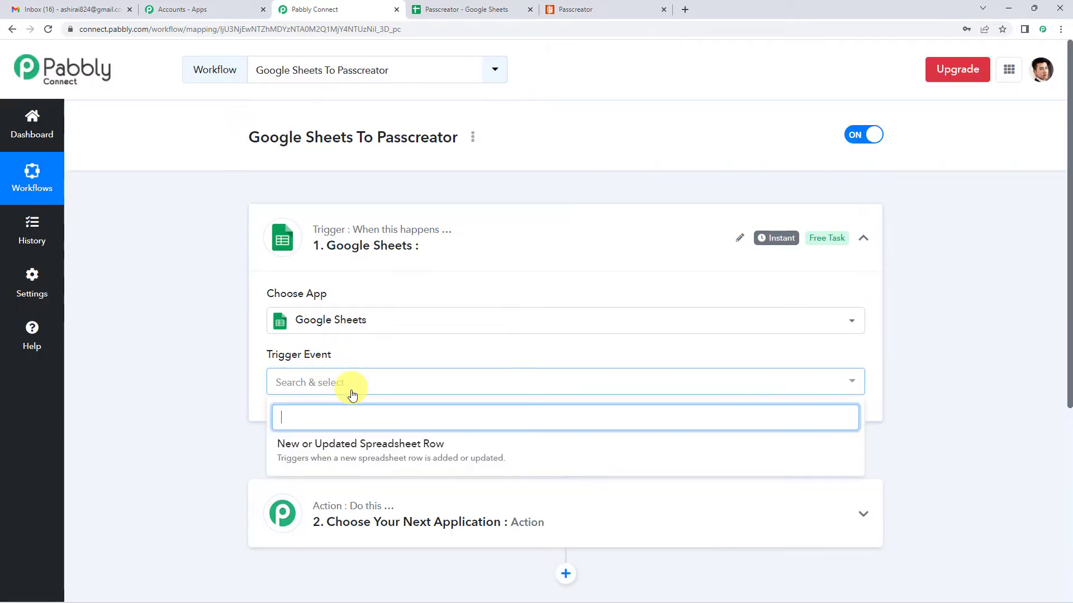
pyautogui.click(354, 454)
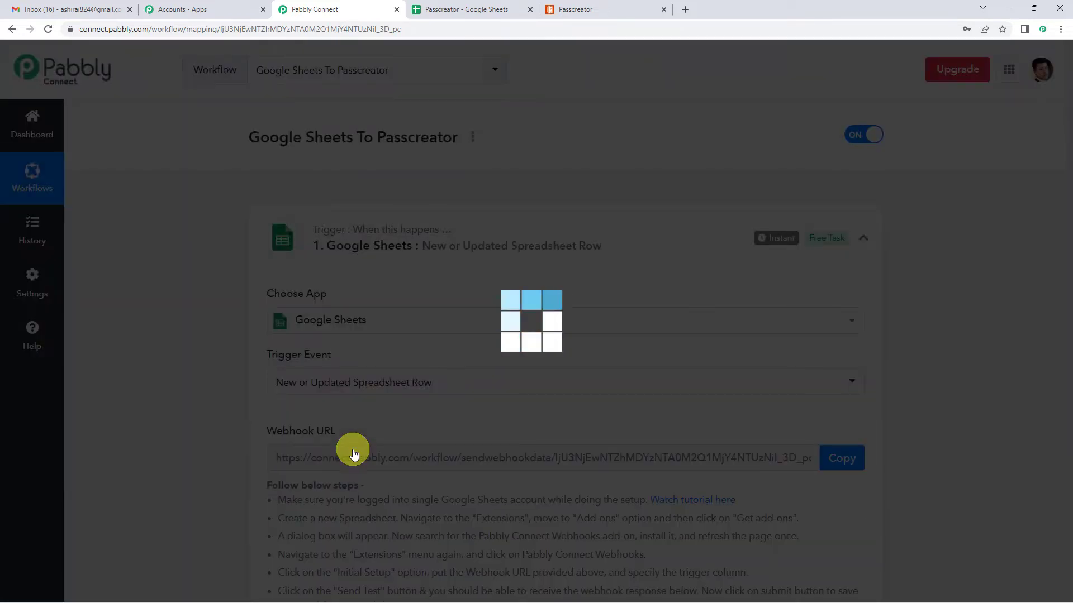
# Copy the trigger's webhook URL to the clipboard
pyautogui.scroll(-2, 491, 367)
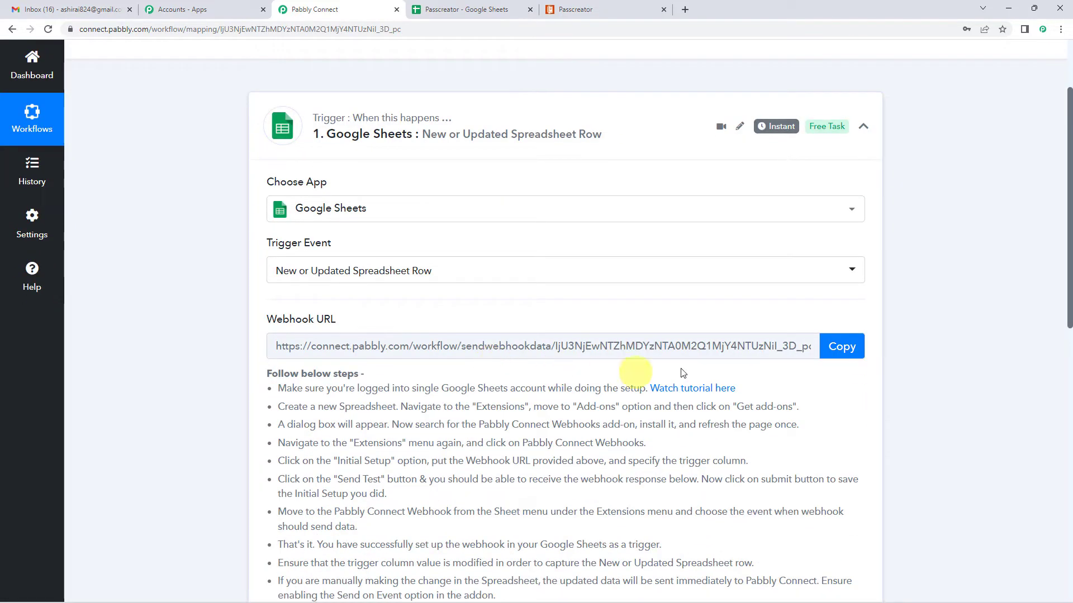
pyautogui.click(850, 355)
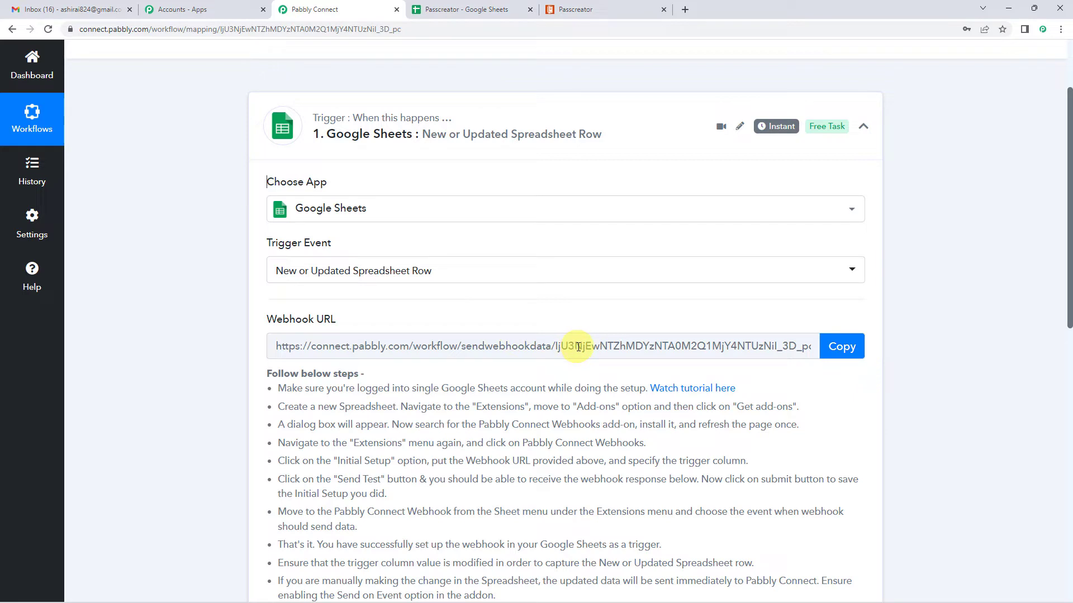
pyautogui.click(836, 347)
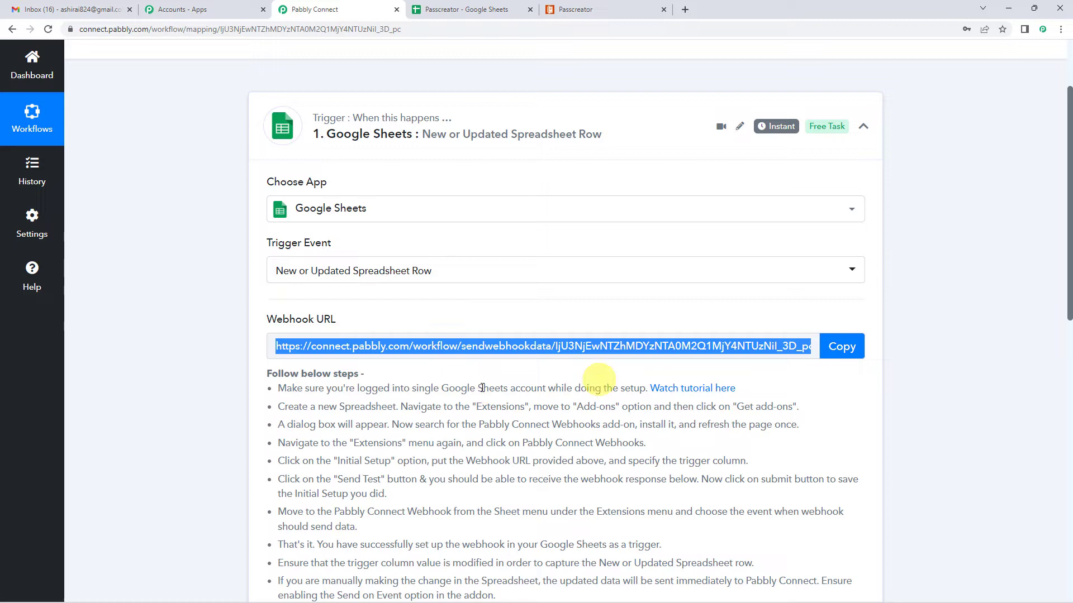
# Switch to the Passcreator spreadsheet tab and select a cell in its grid
pyautogui.click(468, 6)
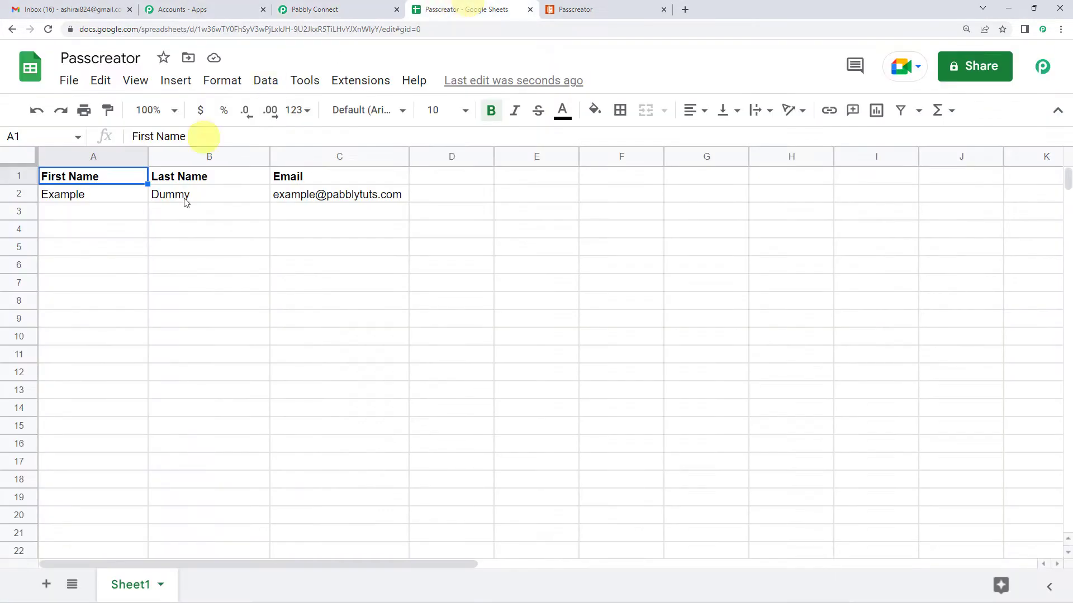
pyautogui.click(202, 247)
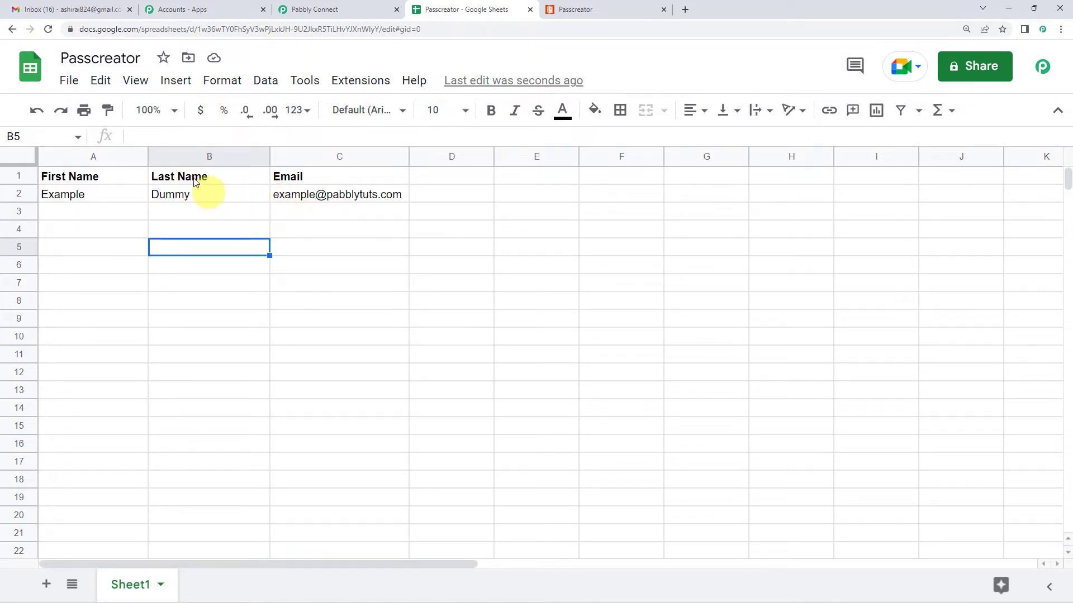
pyautogui.press('Up')
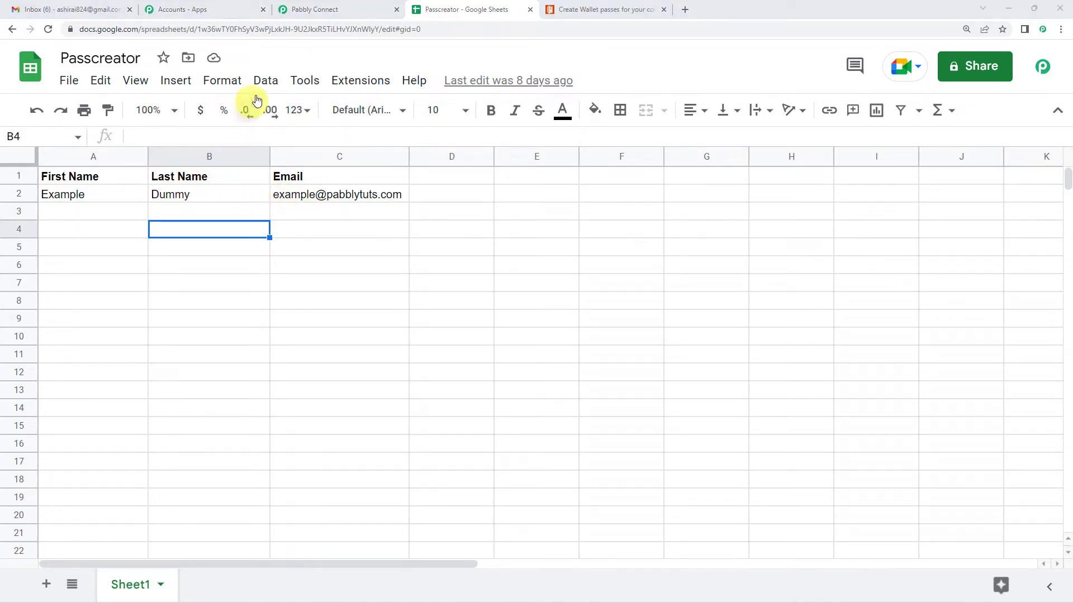
# Look up Pabbly Connect Webhooks in the add-on Marketplace, then close it and reload the sheet
pyautogui.click(354, 82)
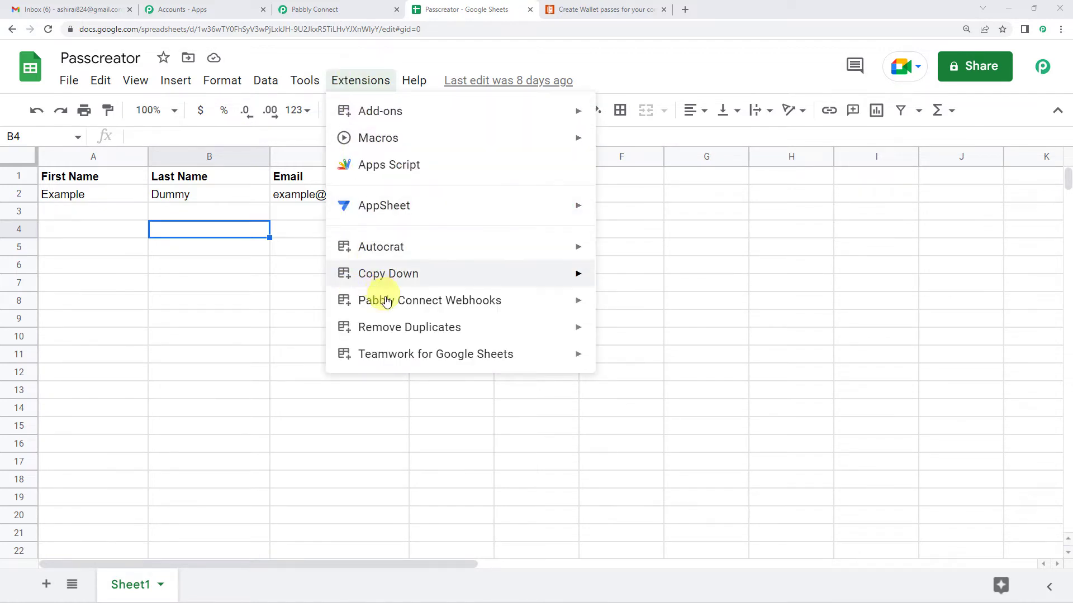
pyautogui.moveTo(393, 314)
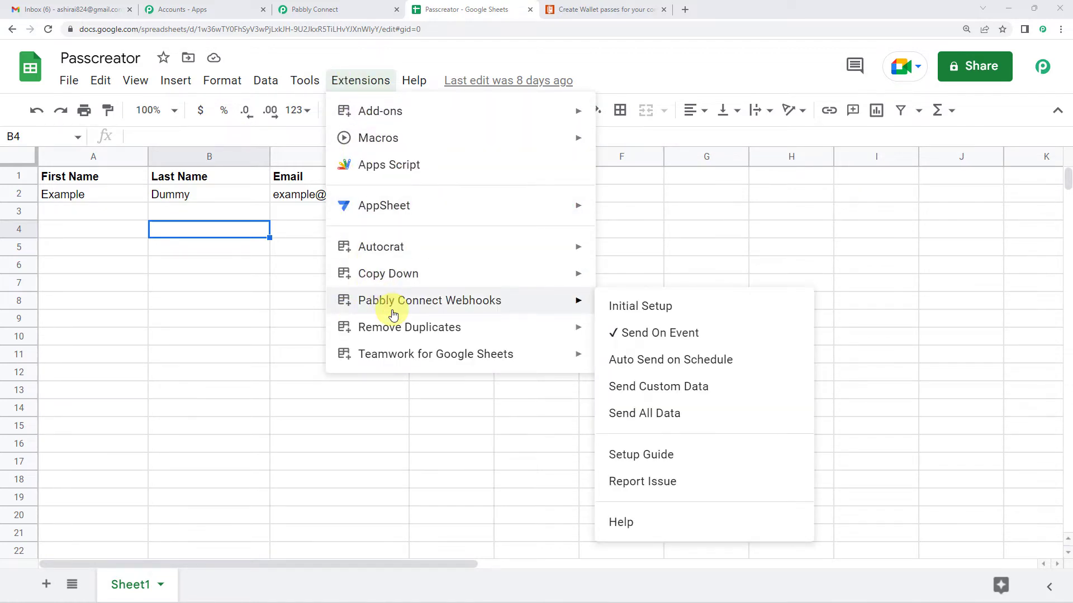
pyautogui.moveTo(398, 119)
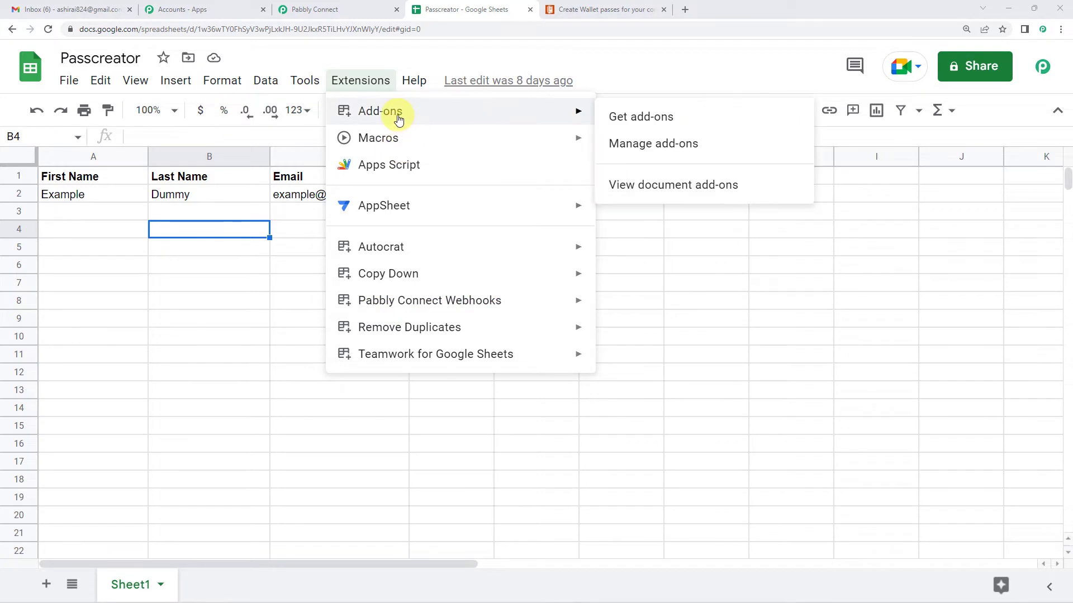
pyautogui.click(618, 122)
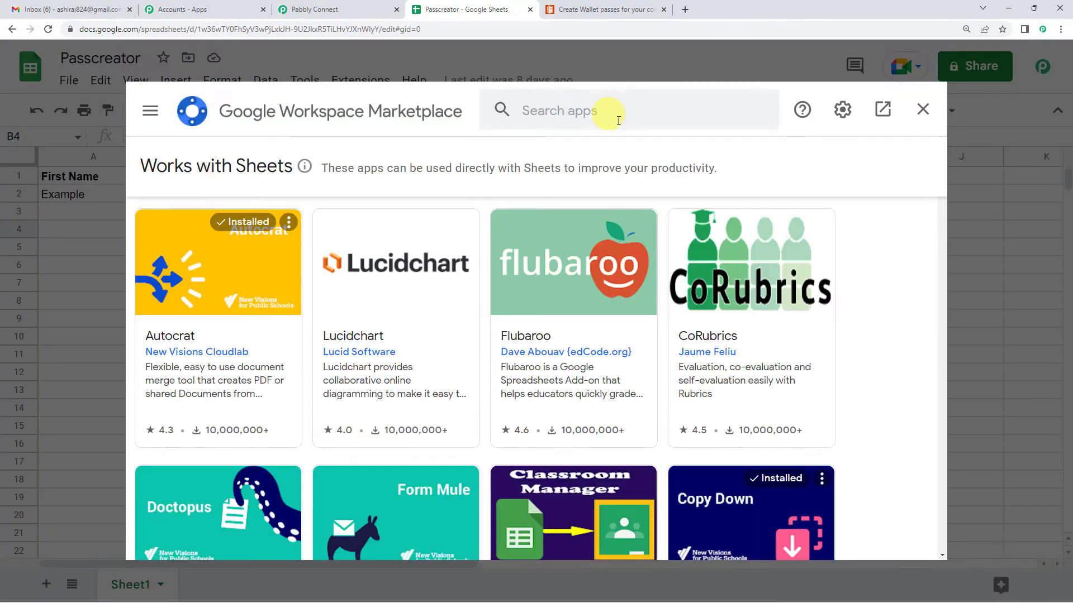
pyautogui.write('pabb')
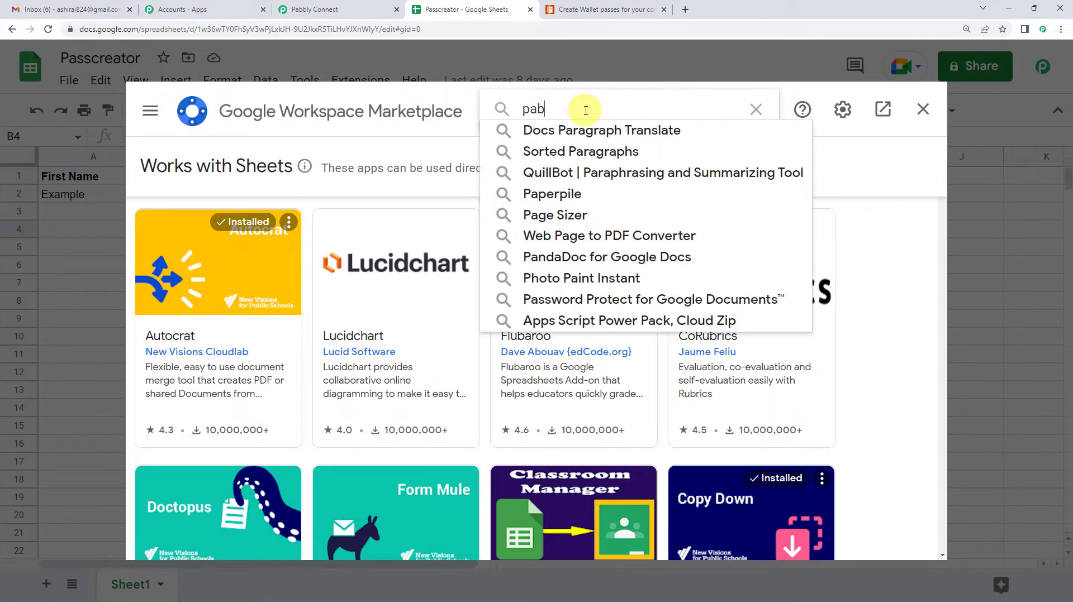
pyautogui.click(592, 132)
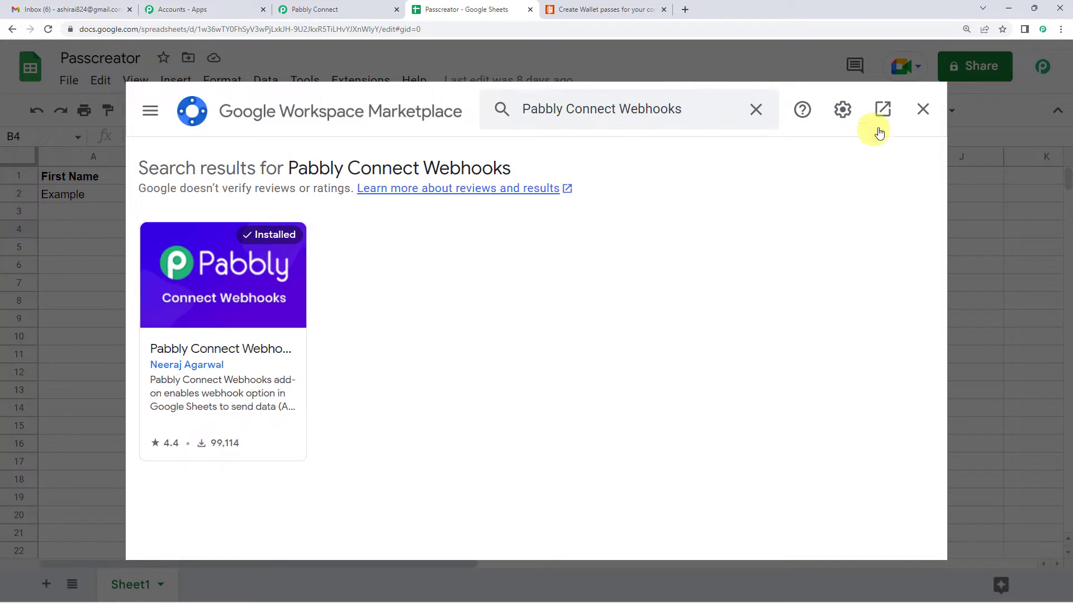
pyautogui.click(922, 109)
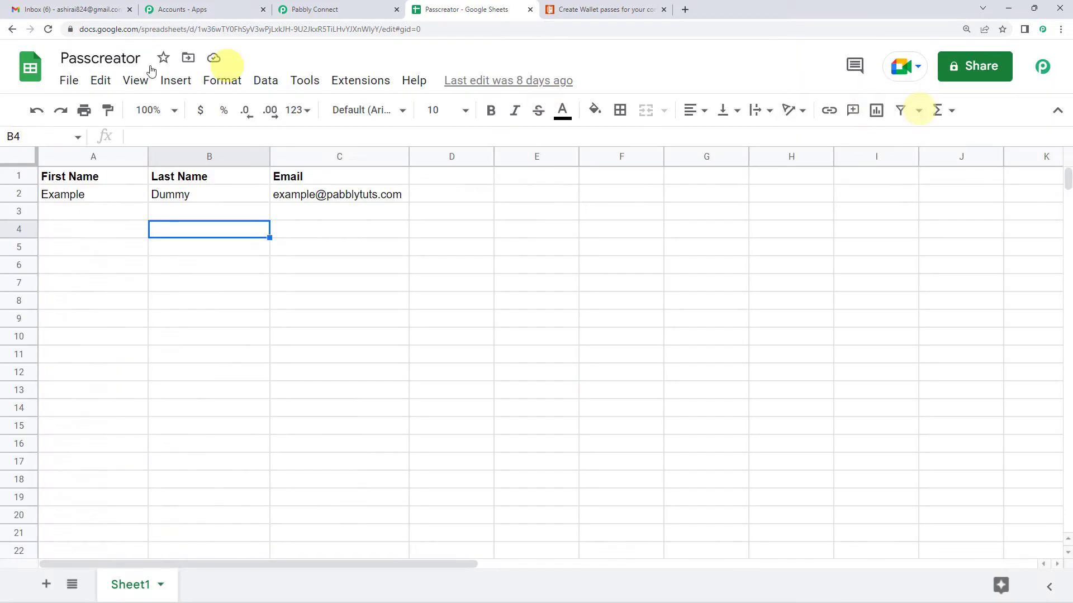
pyautogui.click(48, 28)
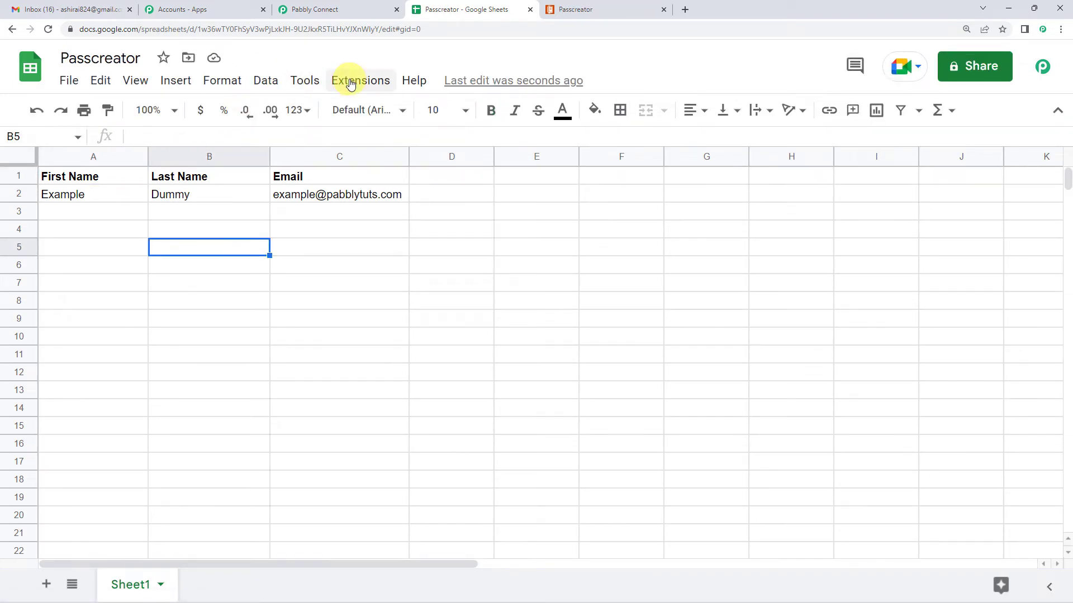
# In the add-on's Initial Setup, paste the Pabbly webhook URL and set trigger column C
pyautogui.click(351, 84)
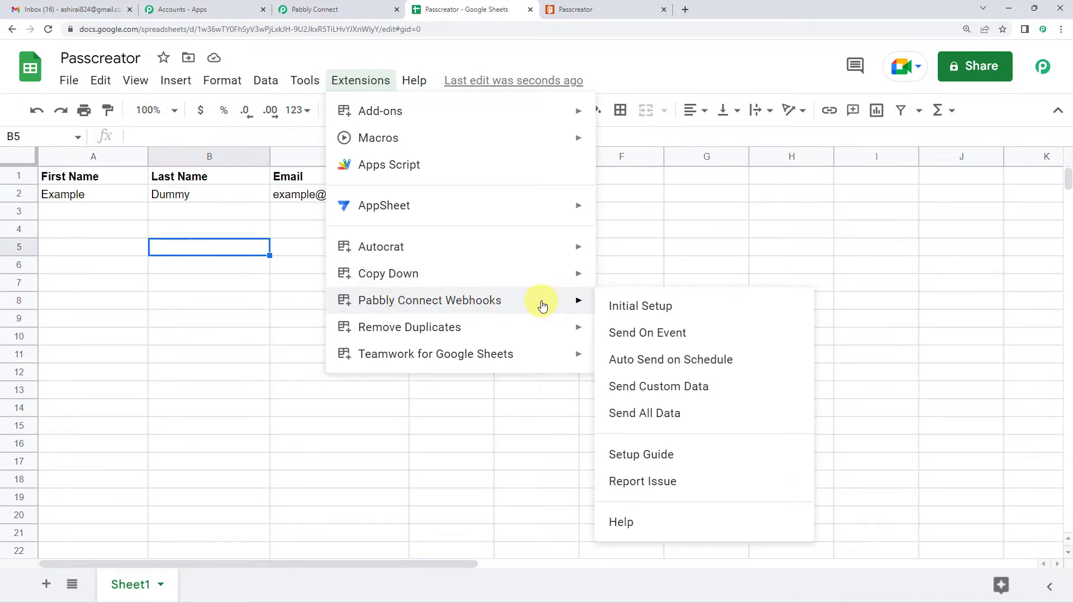
pyautogui.click(623, 307)
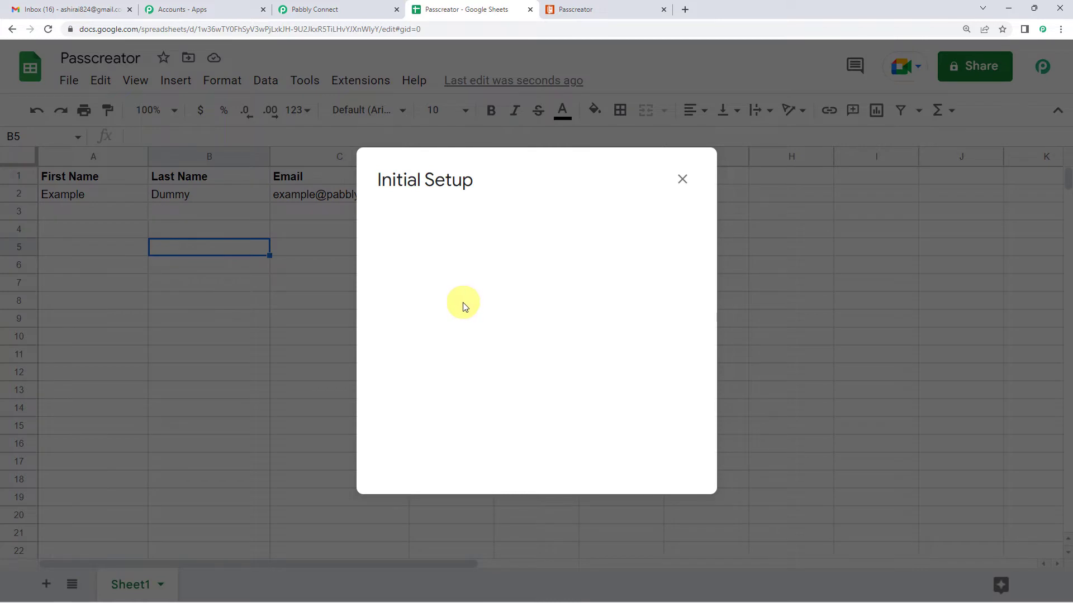
pyautogui.click(333, 13)
pyautogui.click(832, 353)
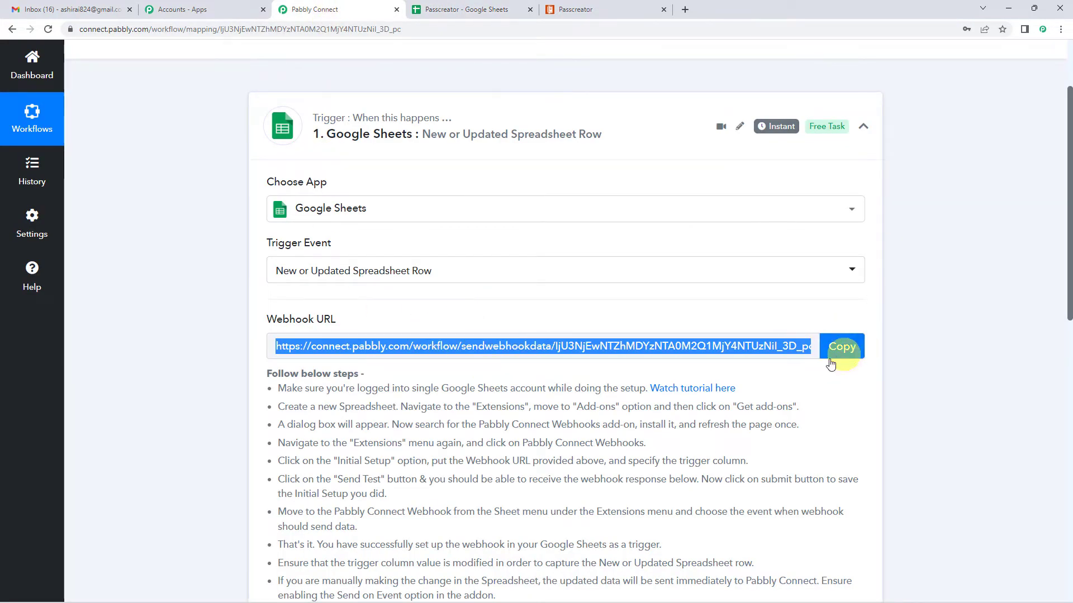
pyautogui.click(441, 10)
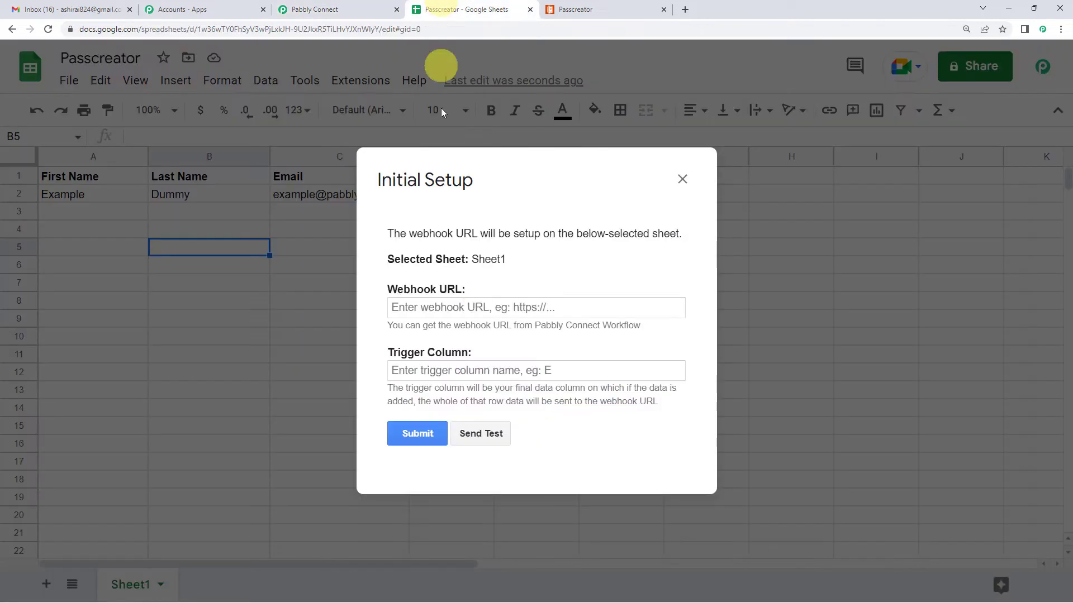
pyautogui.click(497, 310)
pyautogui.hotkey('ctrl', 'v')
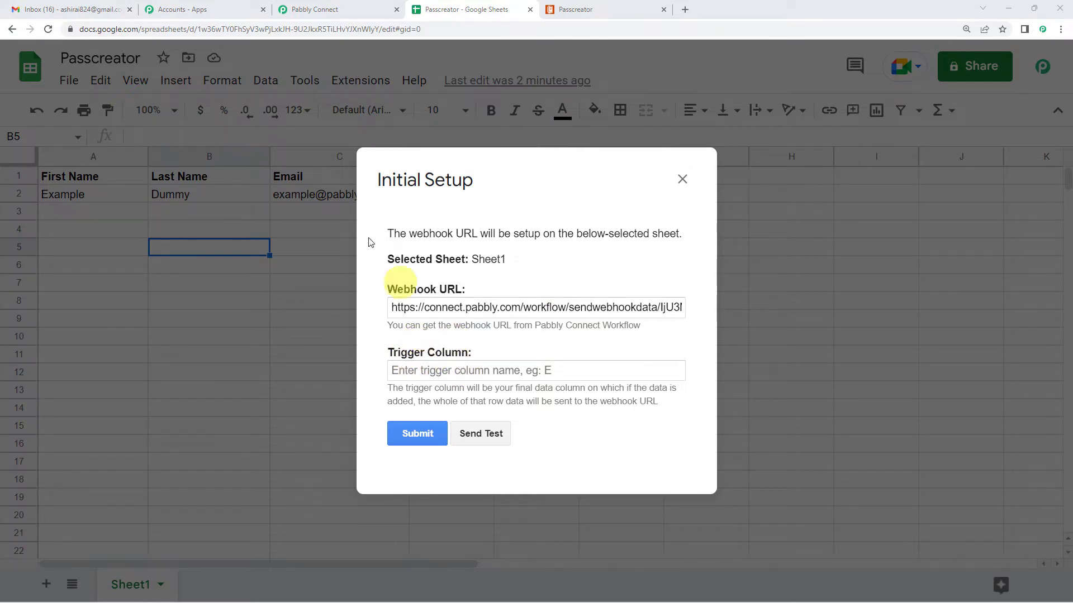
pyautogui.click(414, 377)
pyautogui.write('C')
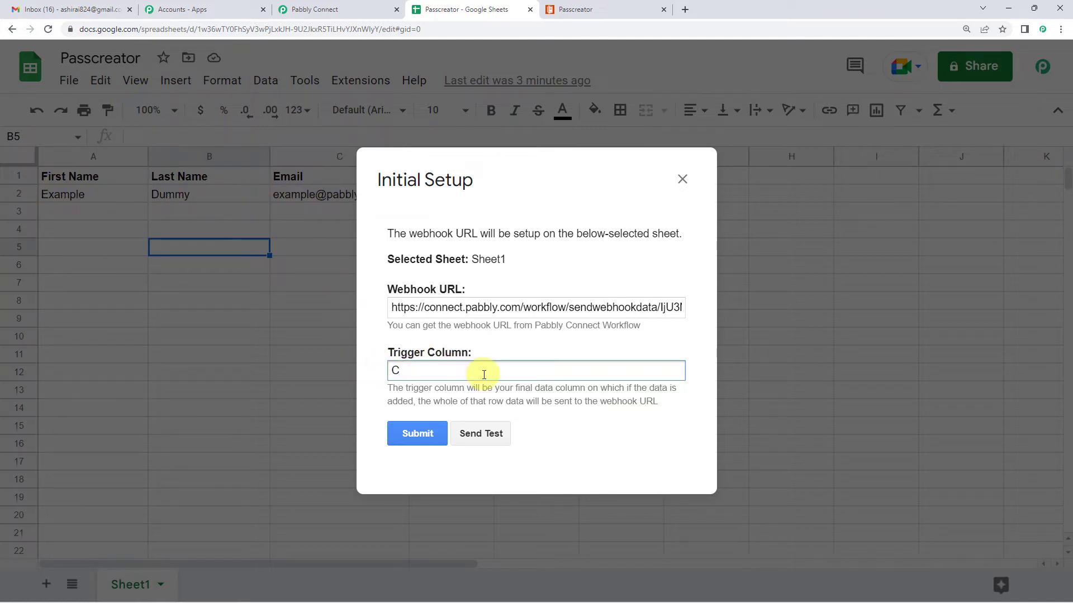
# Send the sample row as a test and close the setup after the success message
pyautogui.click(471, 437)
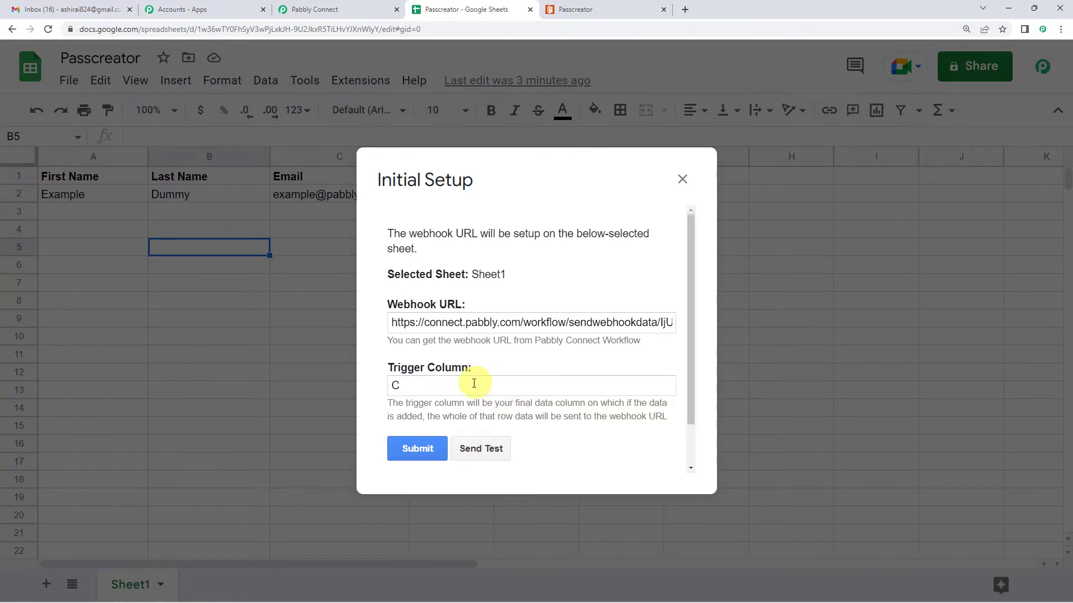
pyautogui.scroll(-1, 478, 380)
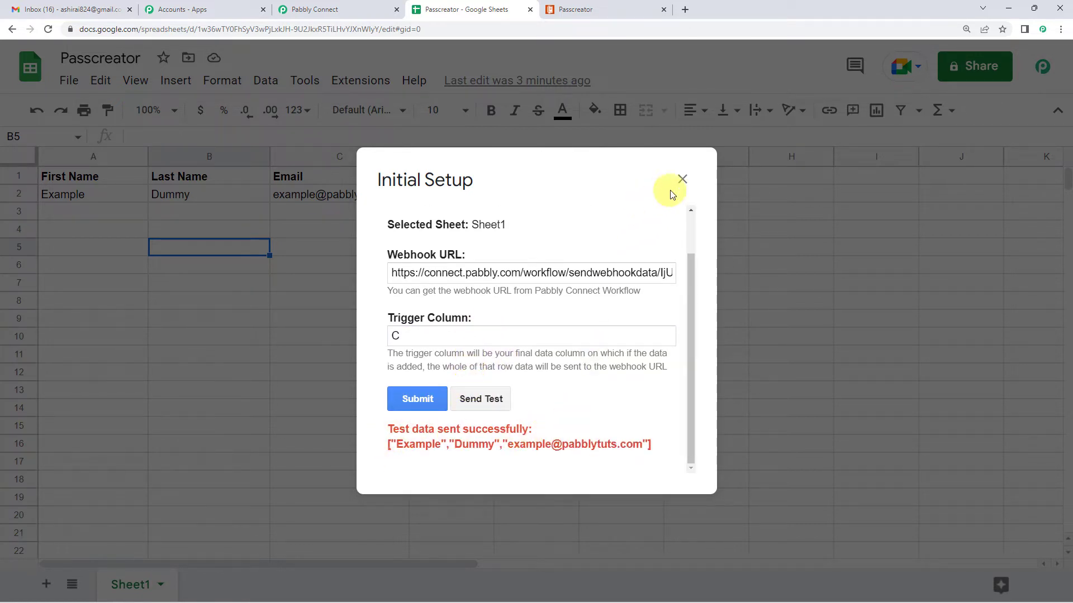
pyautogui.click(682, 179)
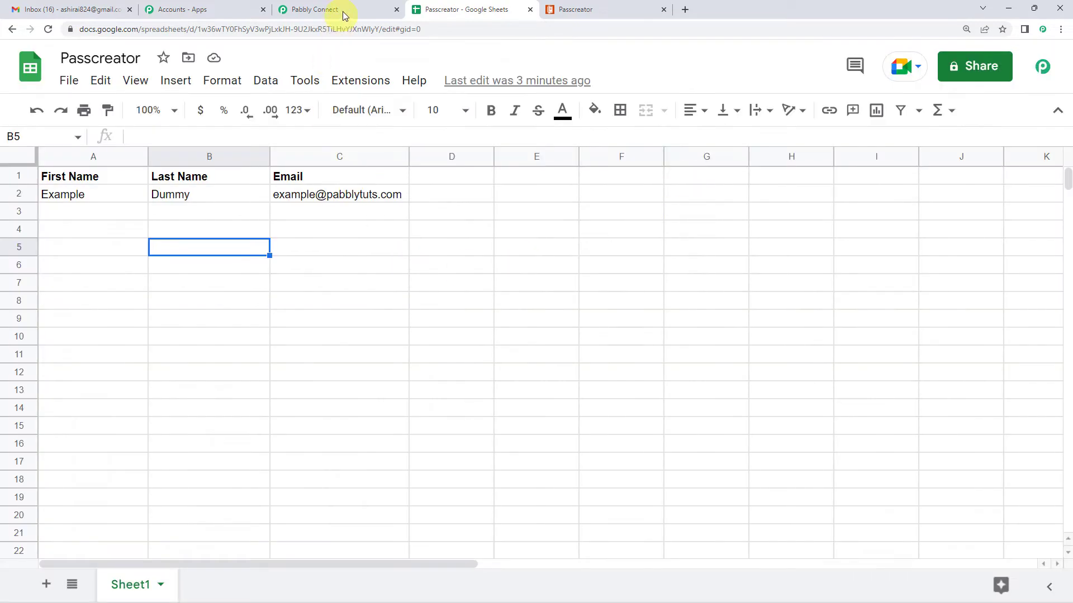
# Check the received First Name, Last Name and Email in Pabbly, then return to the sheet
pyautogui.click(348, 8)
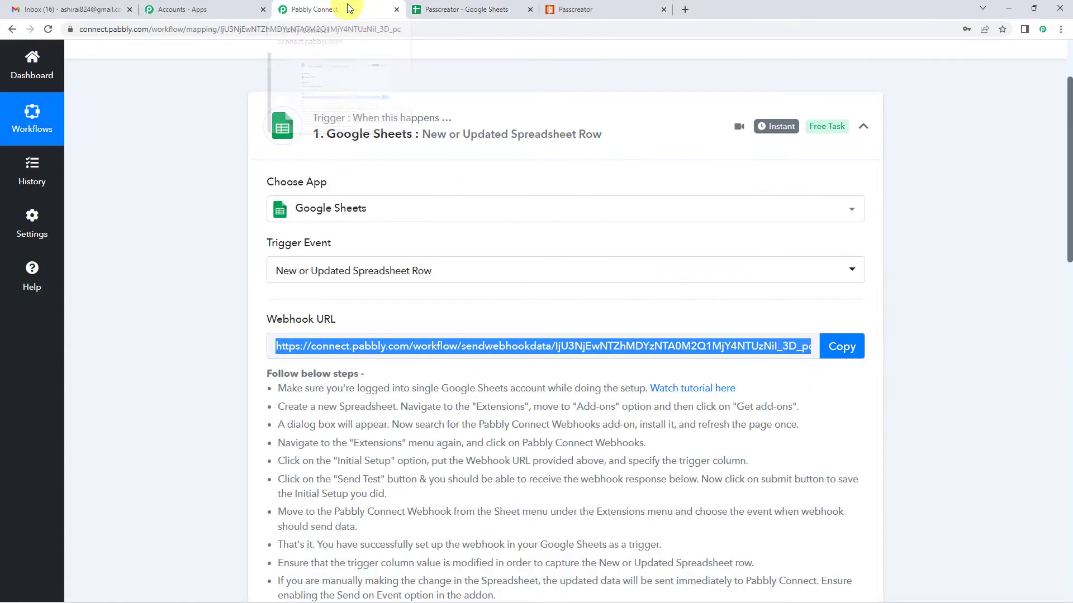
pyautogui.scroll(-4, 177, 275)
pyautogui.scroll(-5, 176, 275)
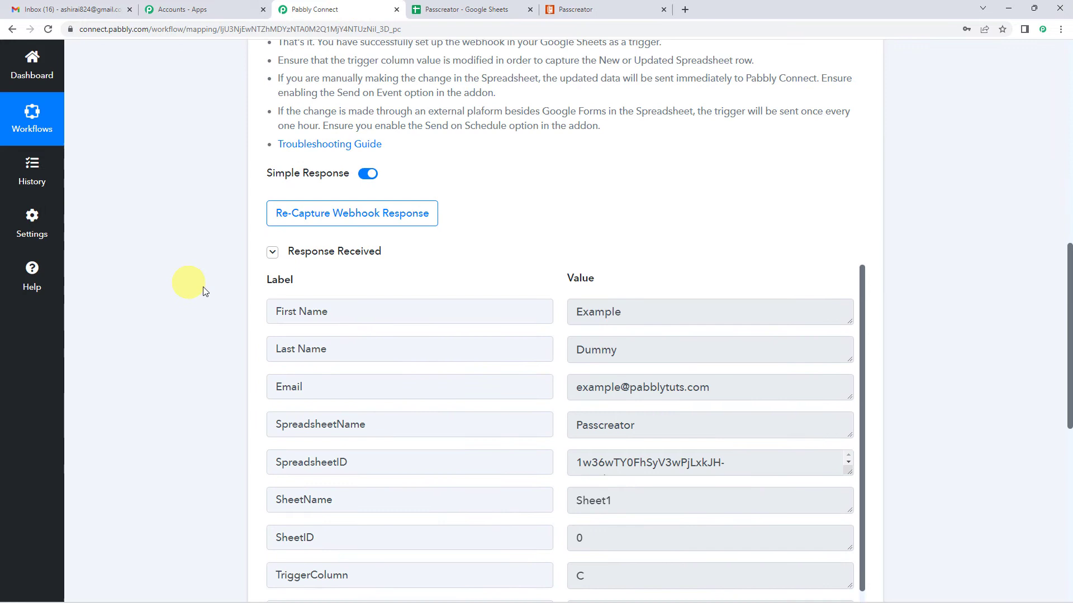
pyautogui.scroll(-1, 415, 290)
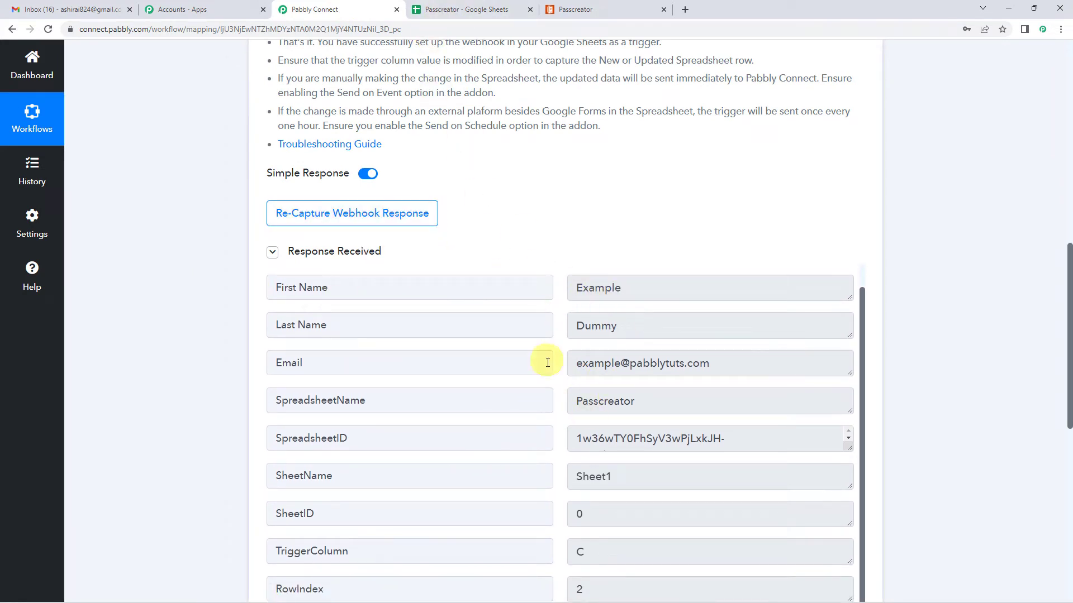
pyautogui.scroll(1, 377, 380)
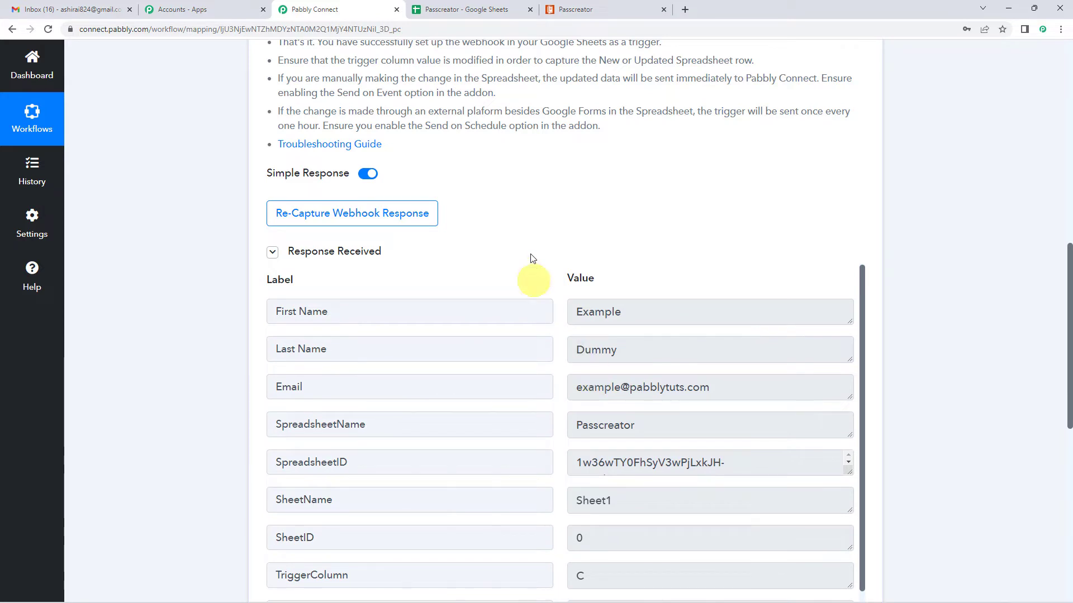
pyautogui.click(483, 11)
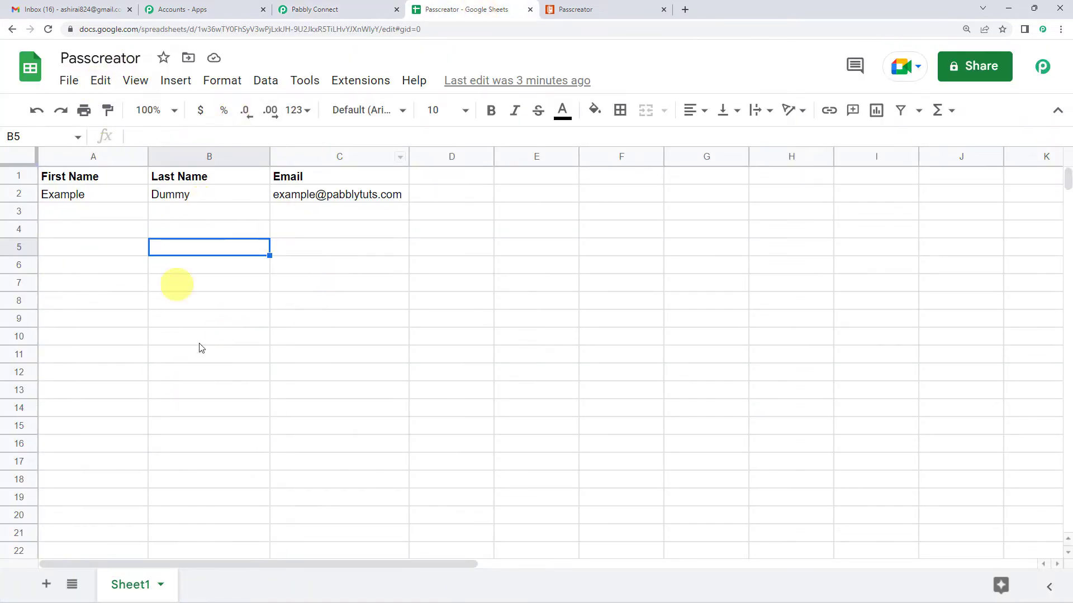
# Run the Pabbly Connect Webhooks add-on's Send On Event option, then select cell C5
pyautogui.click(349, 84)
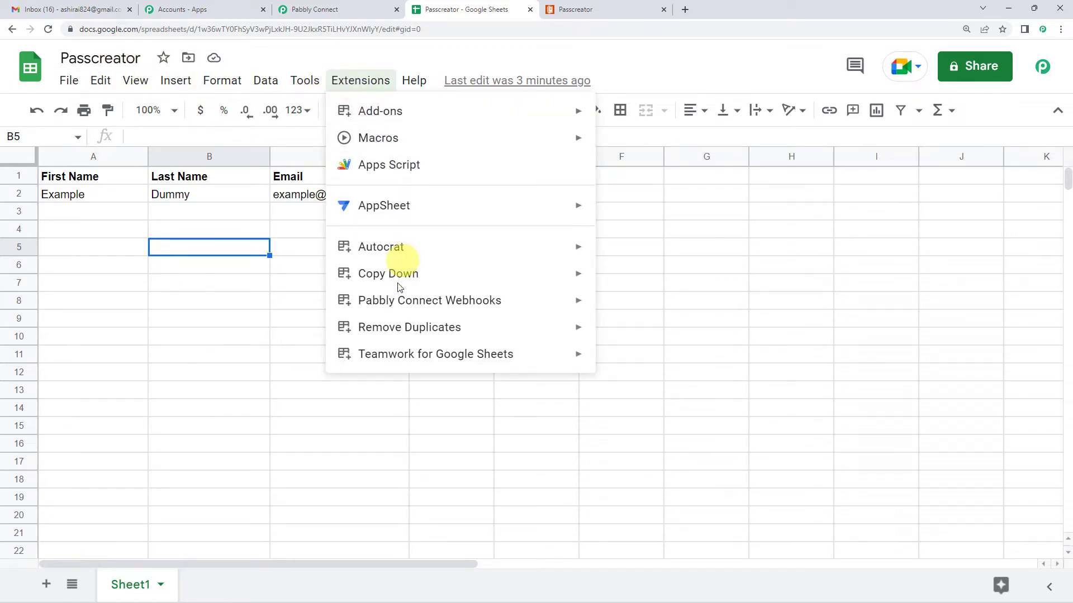
pyautogui.moveTo(395, 313)
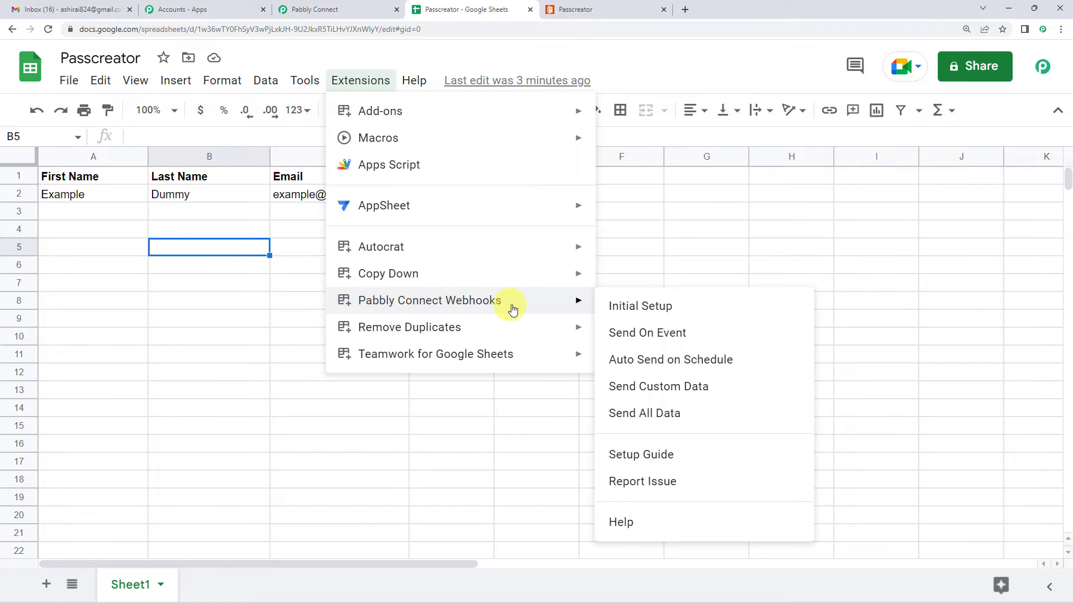
pyautogui.click(626, 335)
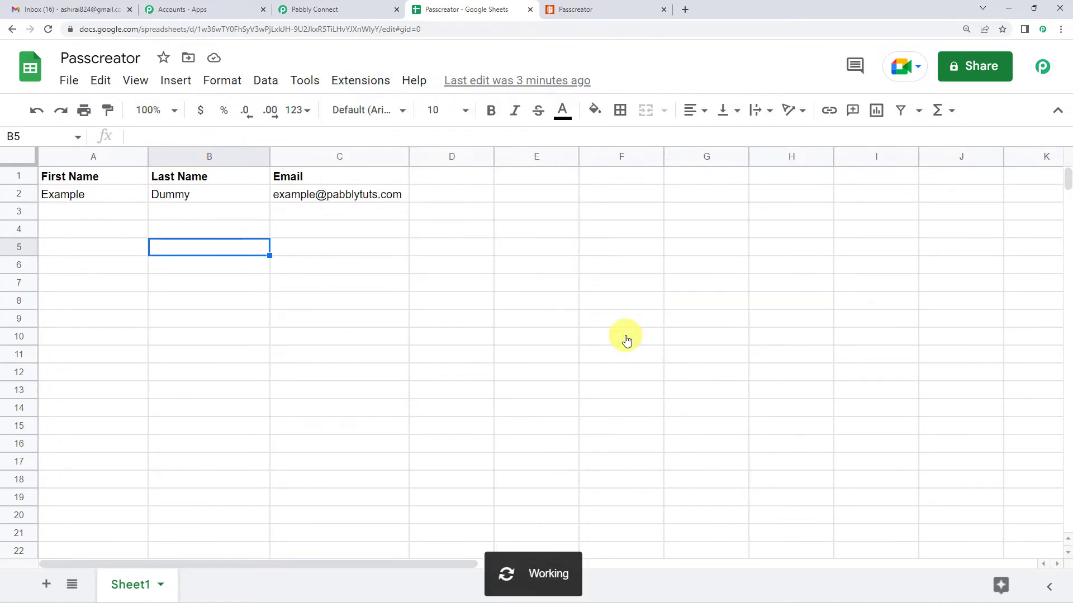
pyautogui.click(366, 253)
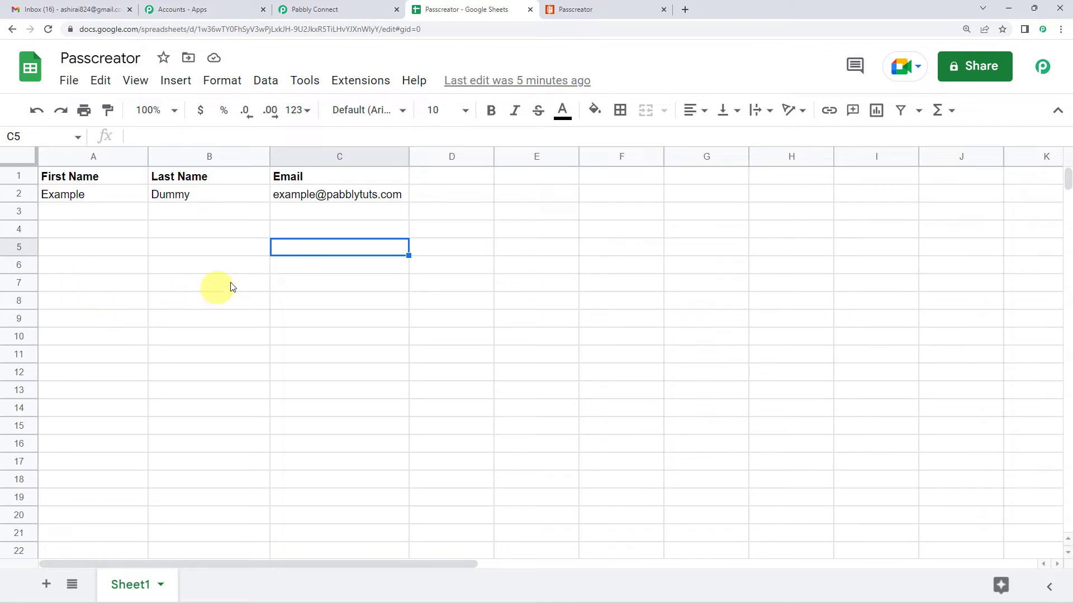
# Review the captured response fields, including the email, then scroll down to the empty action step
pyautogui.click(329, 7)
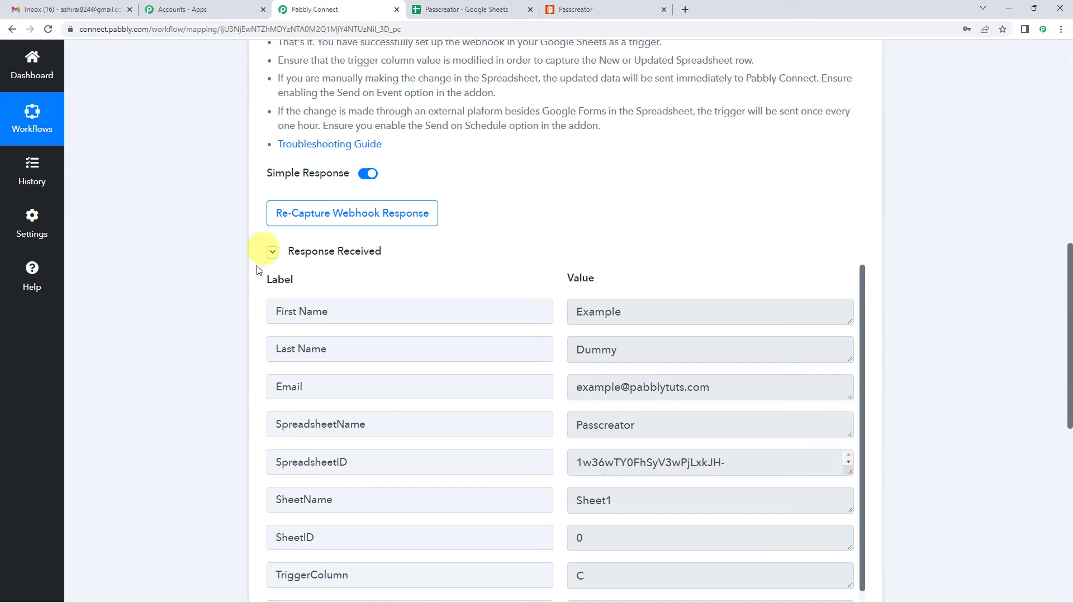
pyautogui.scroll(-3, 252, 290)
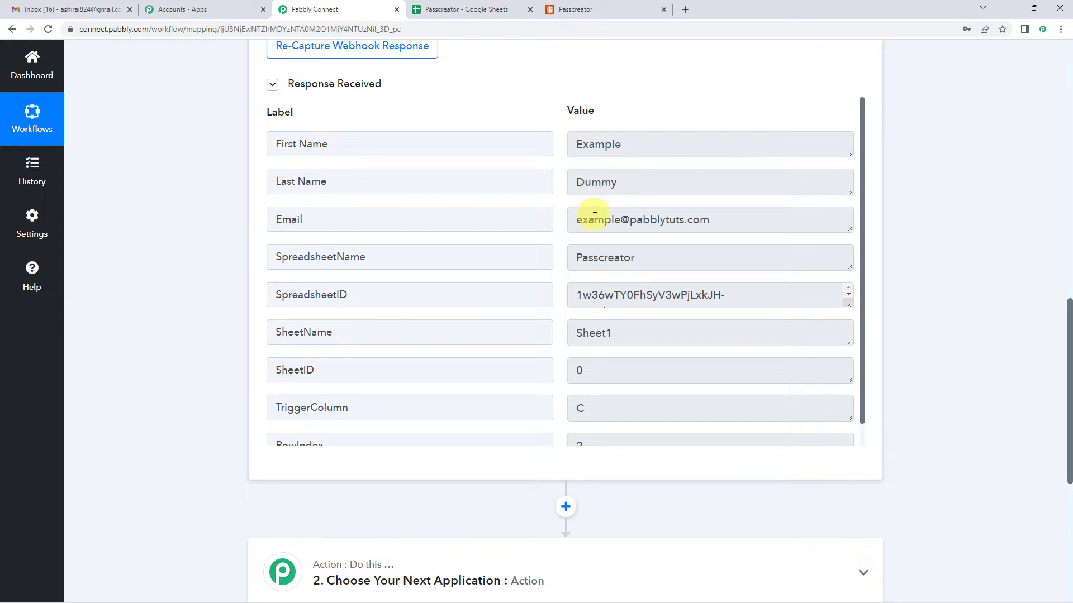
pyautogui.moveTo(577, 223); pyautogui.dragTo(736, 223)
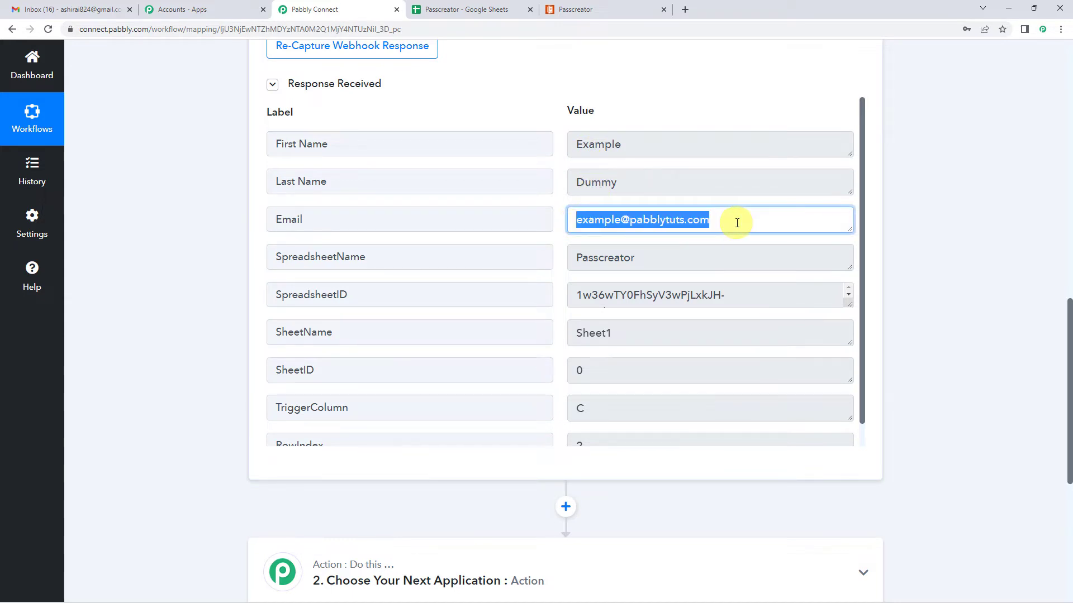
pyautogui.click(419, 248)
pyautogui.scroll(1, 430, 324)
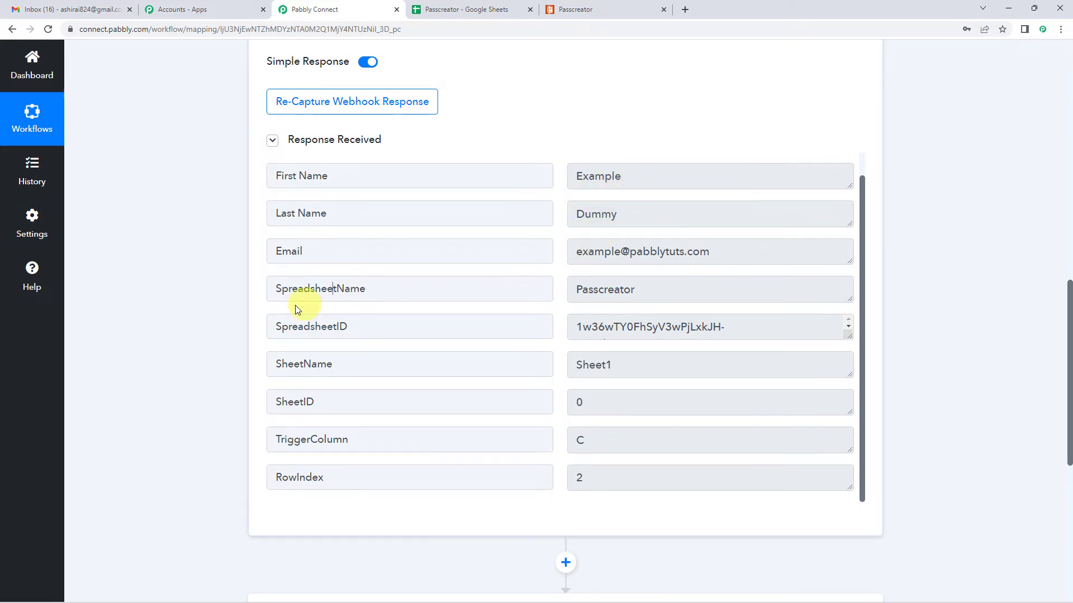
pyautogui.scroll(10, 205, 316)
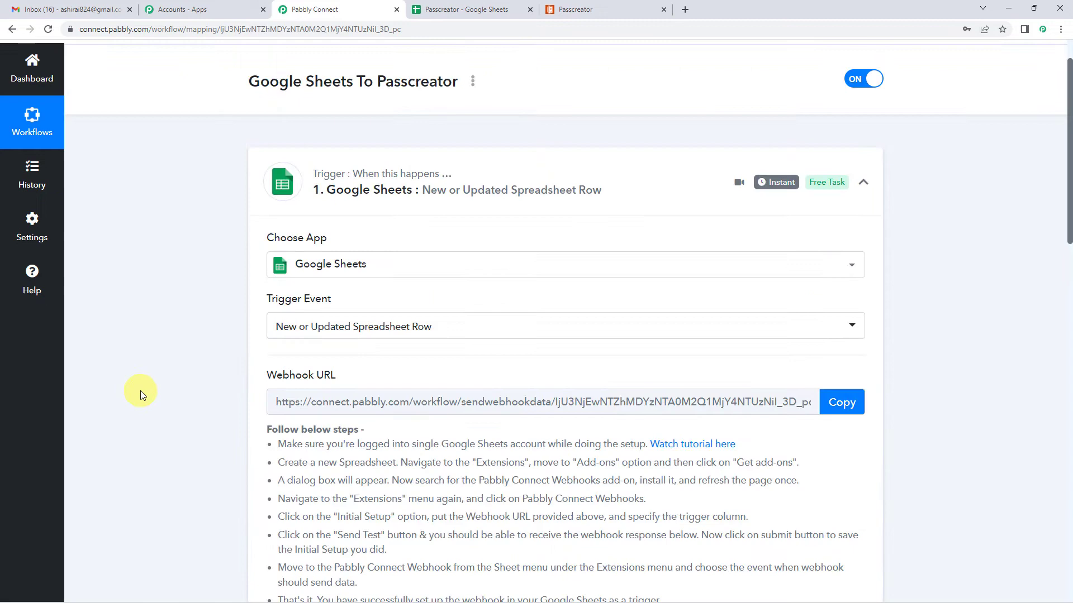
pyautogui.scroll(-3, 148, 375)
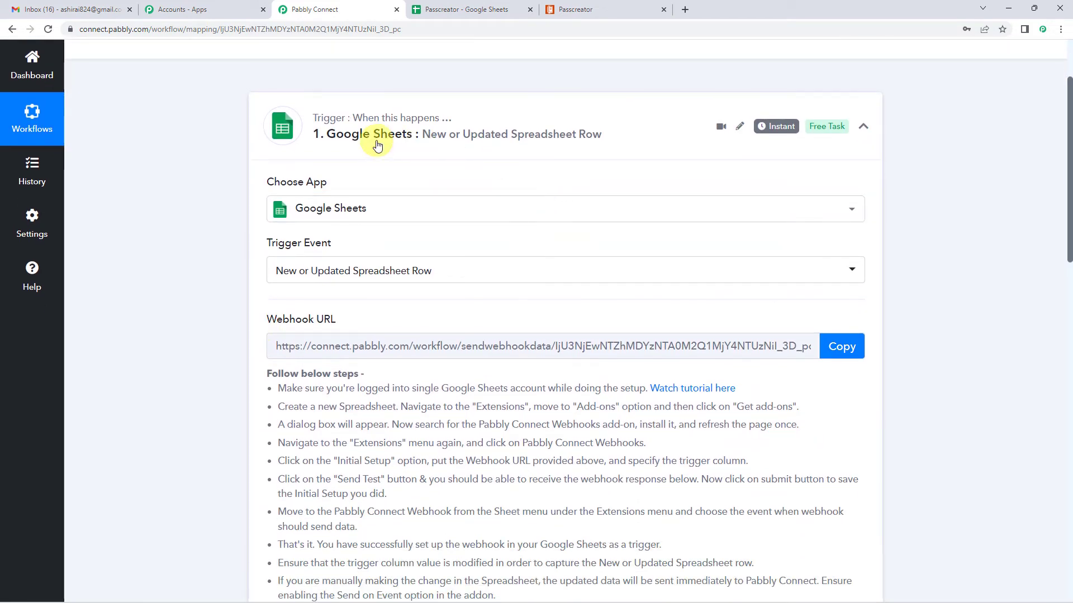
pyautogui.scroll(-9, 200, 301)
pyautogui.scroll(-8, 168, 313)
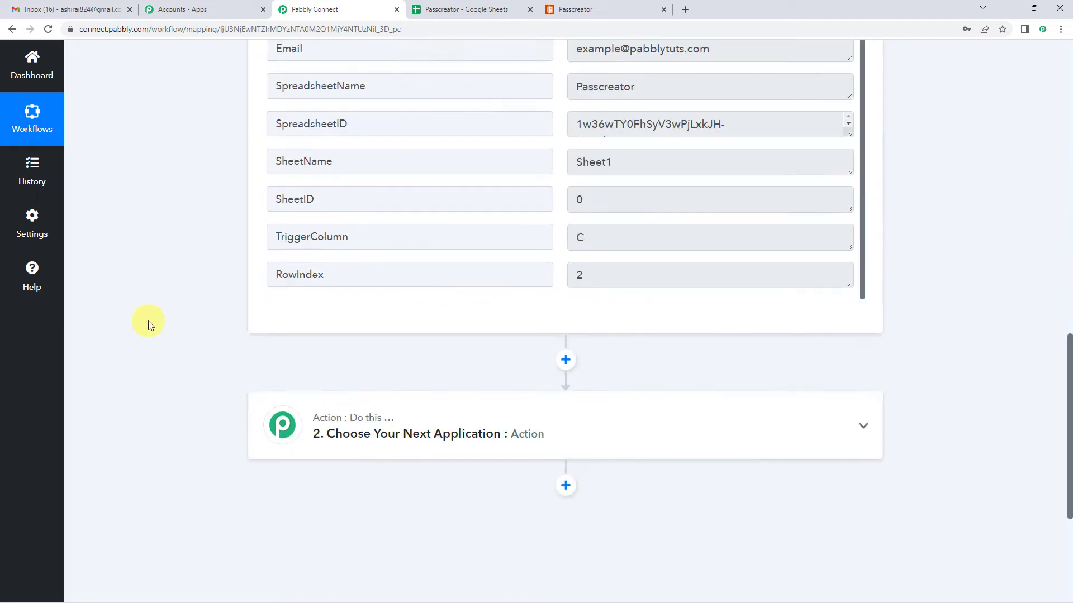
# Set the action to Passcreator's Create Wallet Pass event and add a new Passcreator connection
pyautogui.click(405, 219)
pyautogui.click(358, 302)
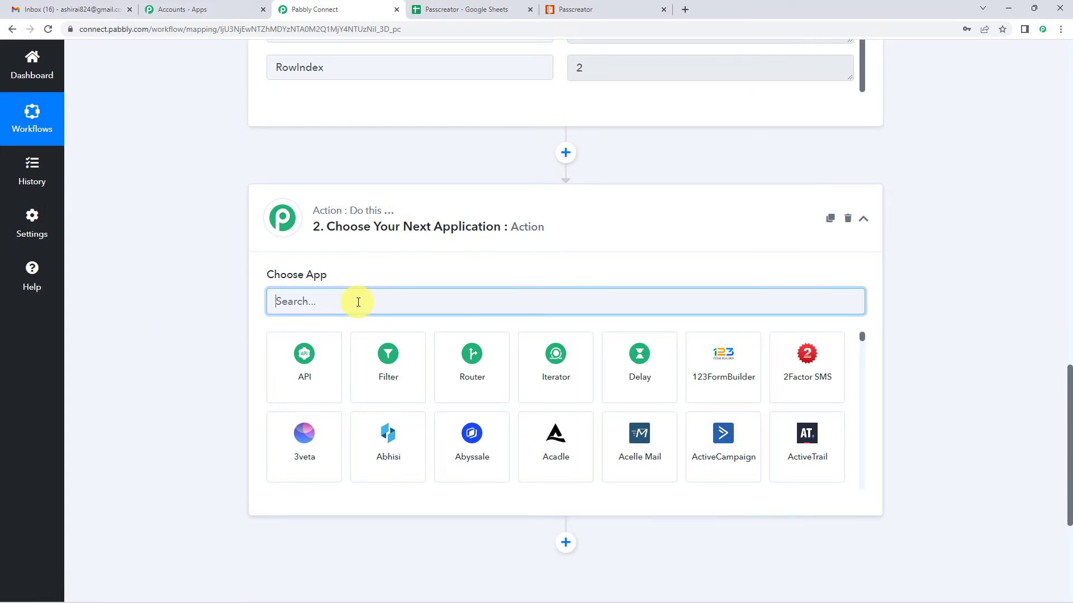
pyautogui.write('PASSCR')
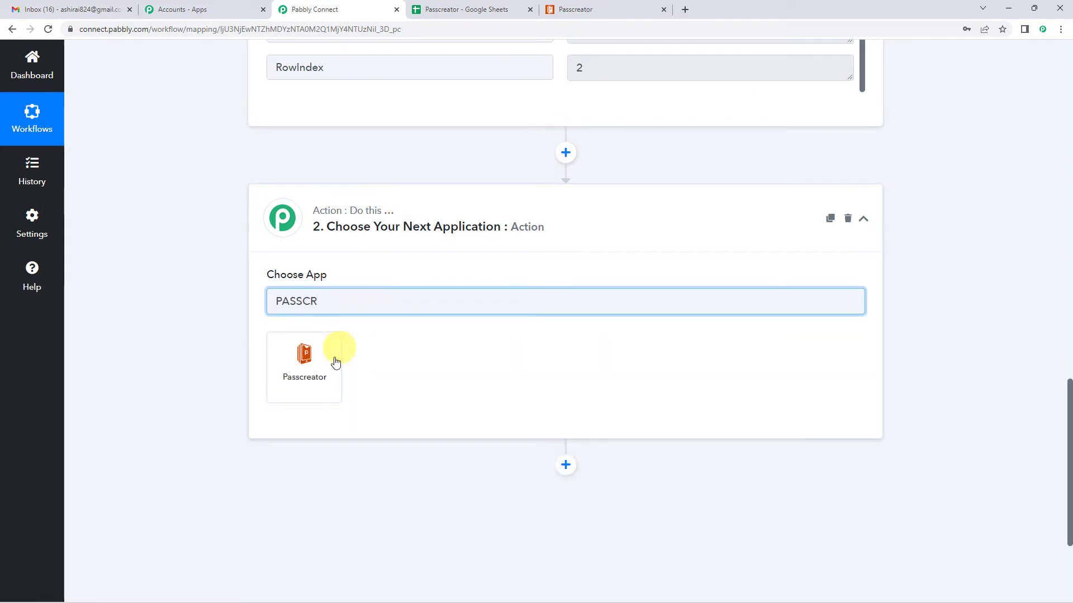
pyautogui.click(334, 364)
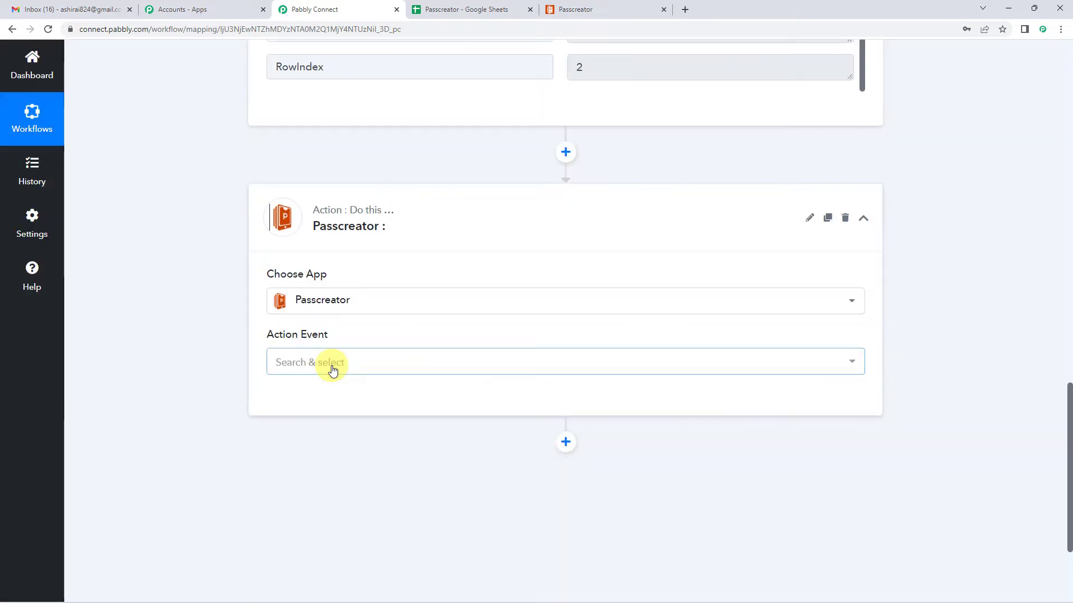
pyautogui.click(339, 246)
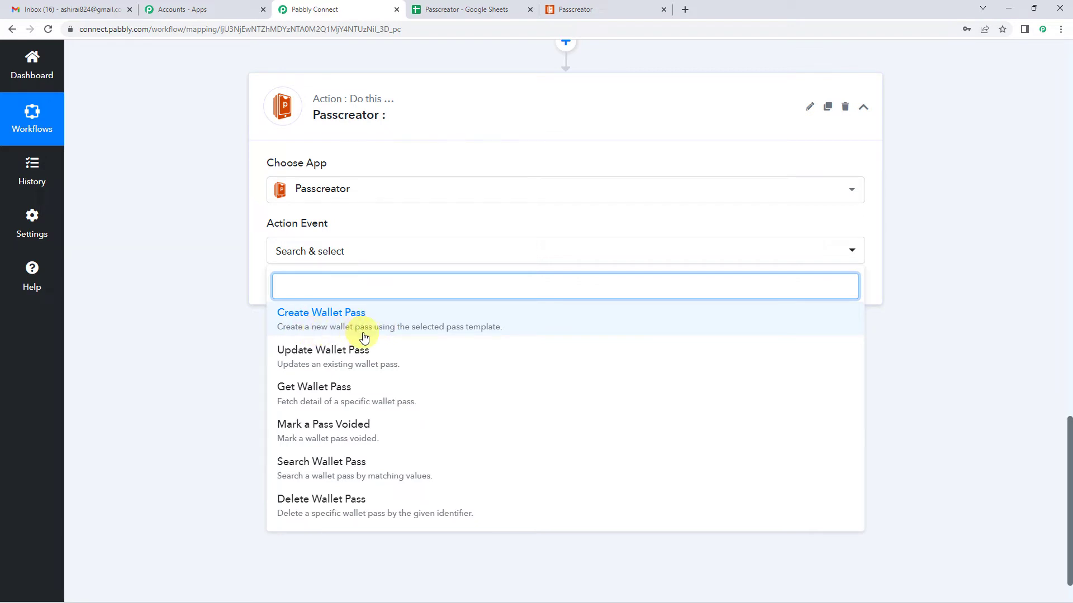
pyautogui.click(440, 330)
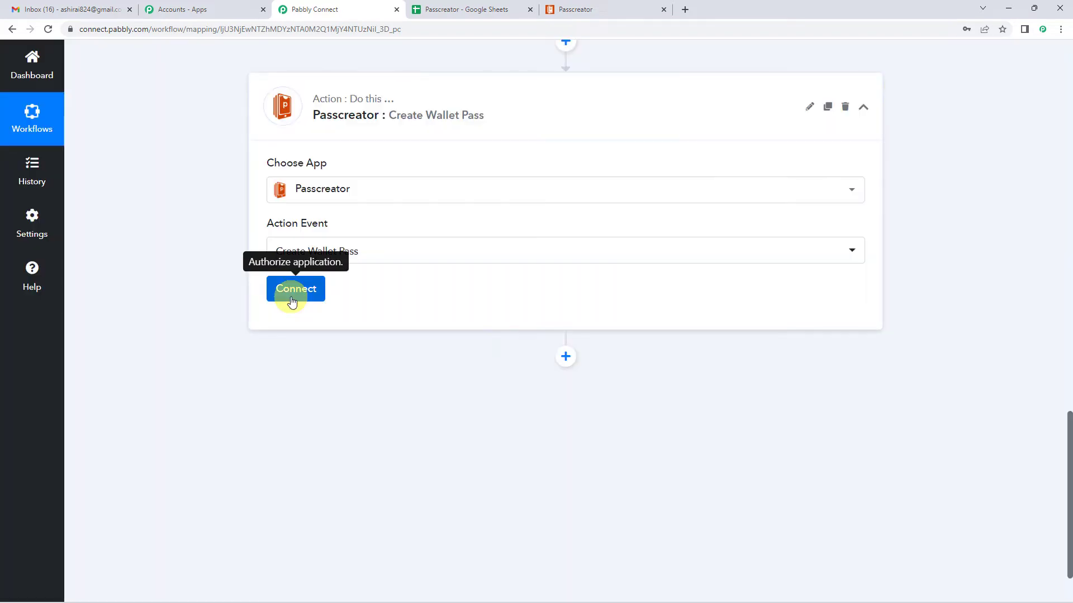
pyautogui.click(288, 299)
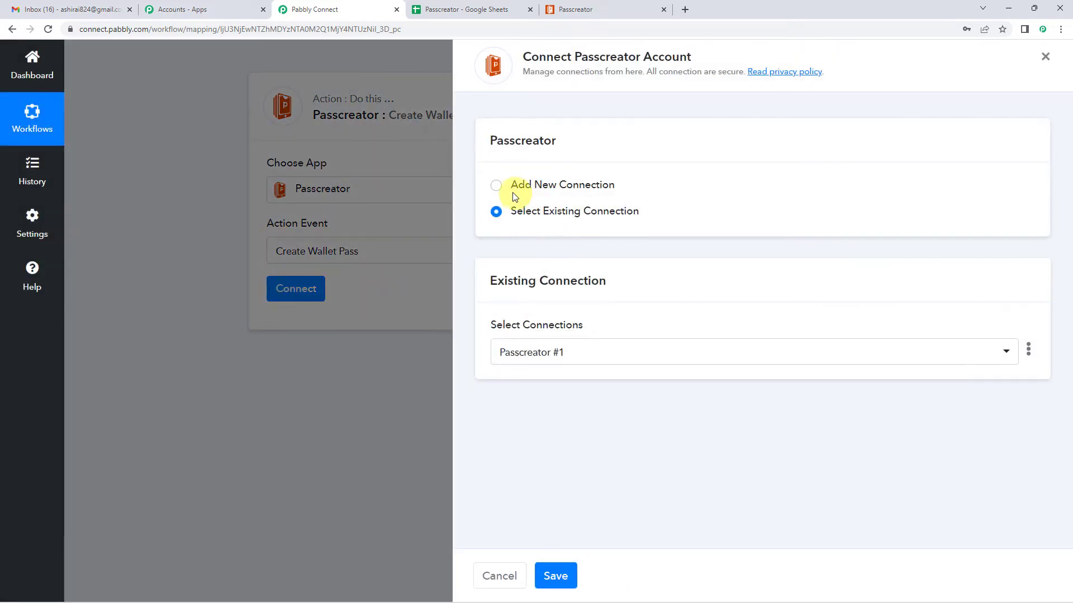
pyautogui.click(497, 186)
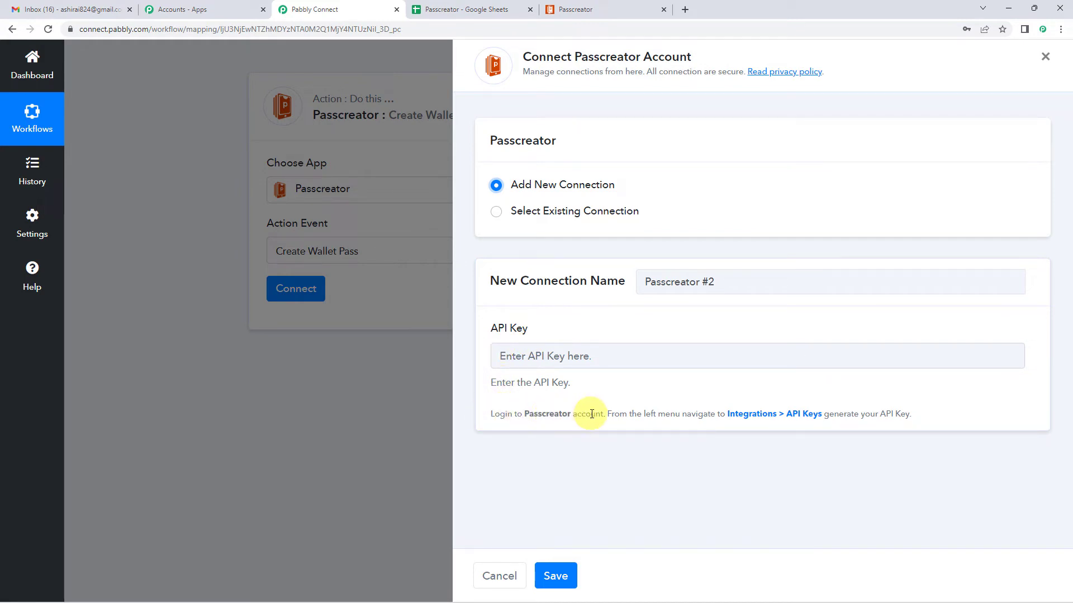
# Go to the Integrations > API Keys page in the Passcreator dashboard
pyautogui.click(605, 5)
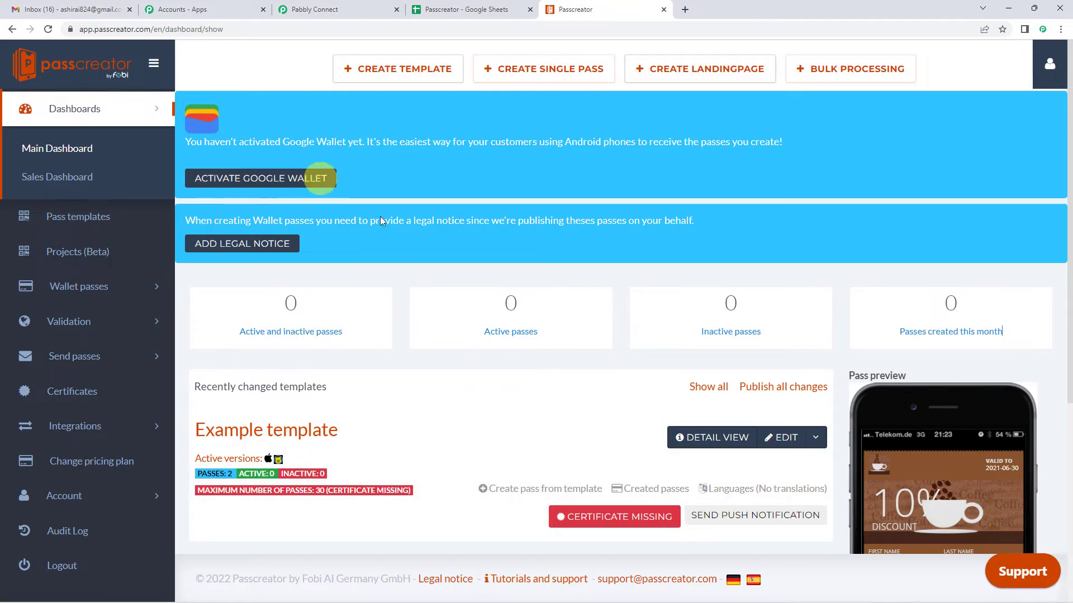
pyautogui.click(326, 6)
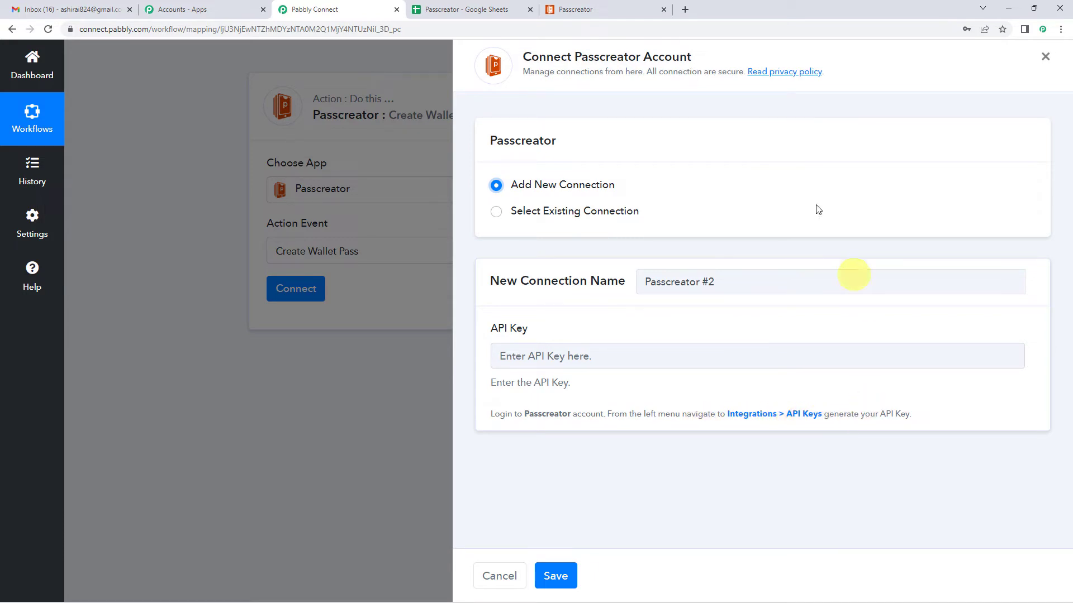
pyautogui.click(575, 9)
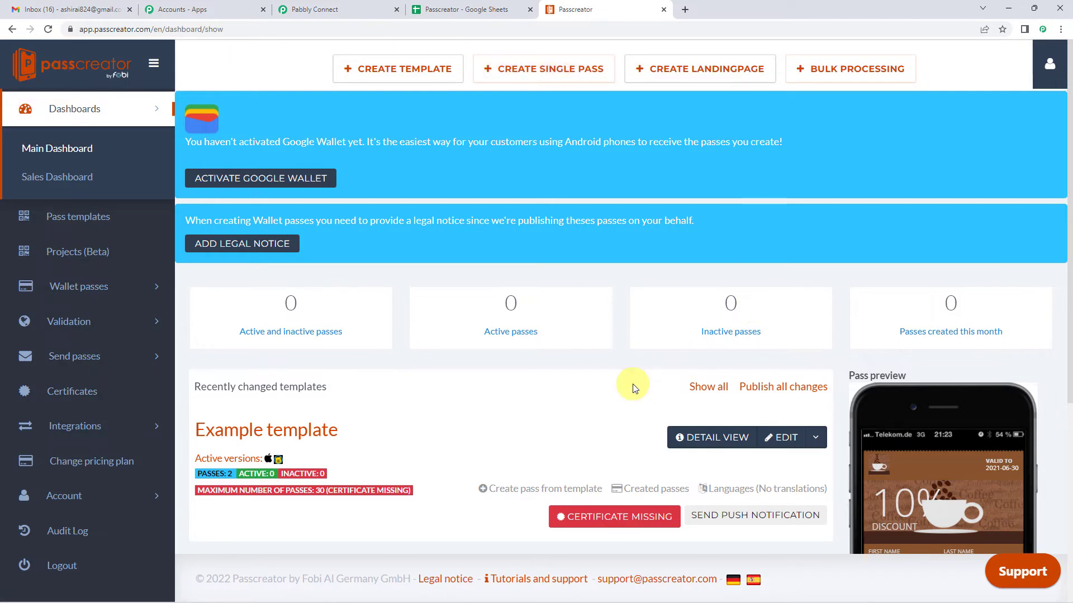
pyautogui.click(86, 428)
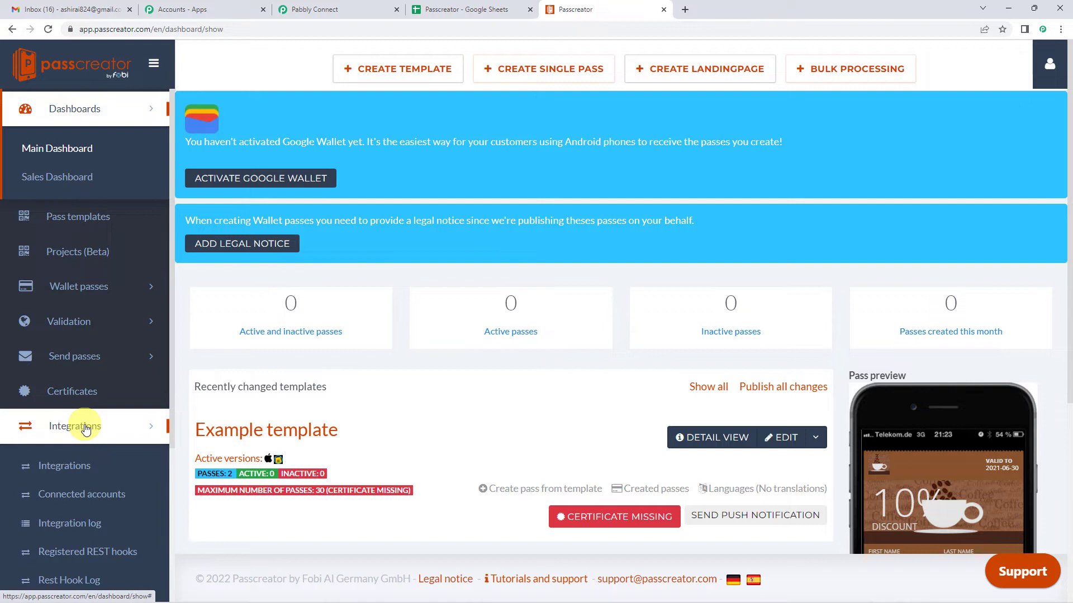
pyautogui.scroll(-3, 84, 430)
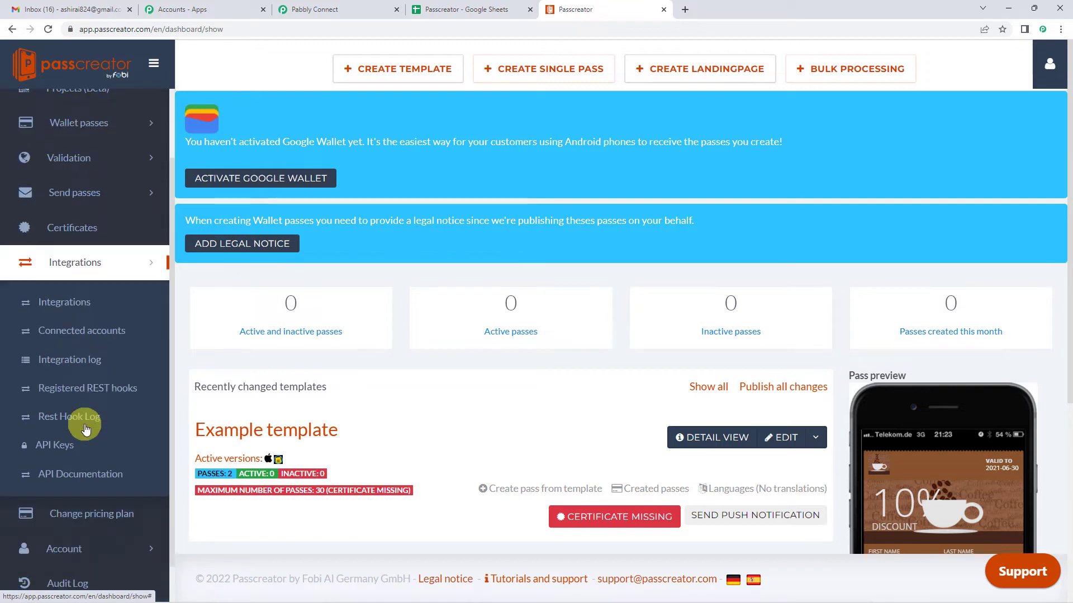
pyautogui.click(58, 449)
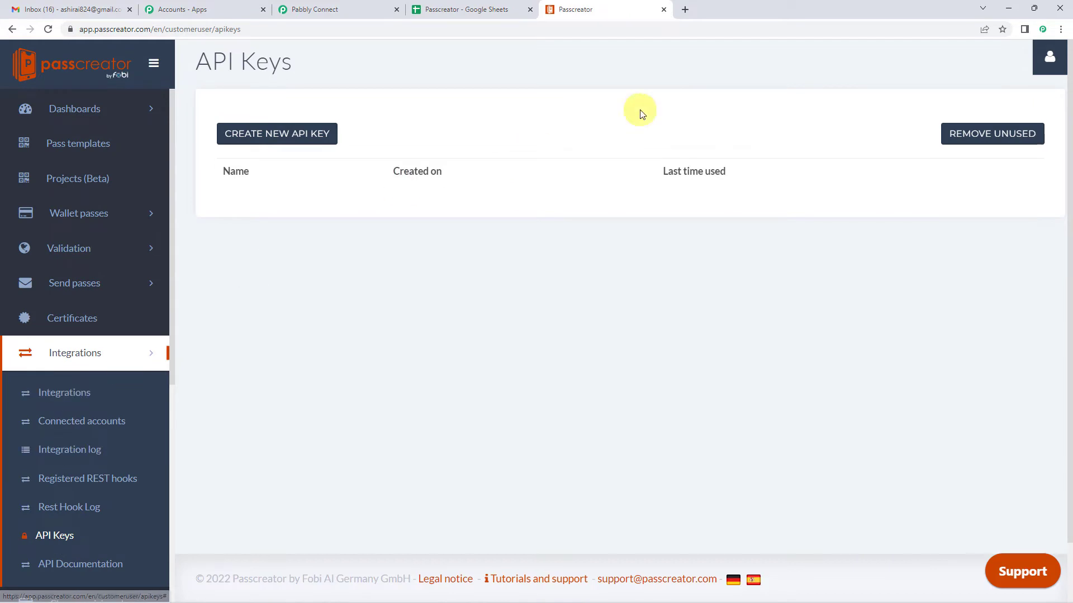
# Create an API key named 'Trials' and select the generated key
pyautogui.click(293, 136)
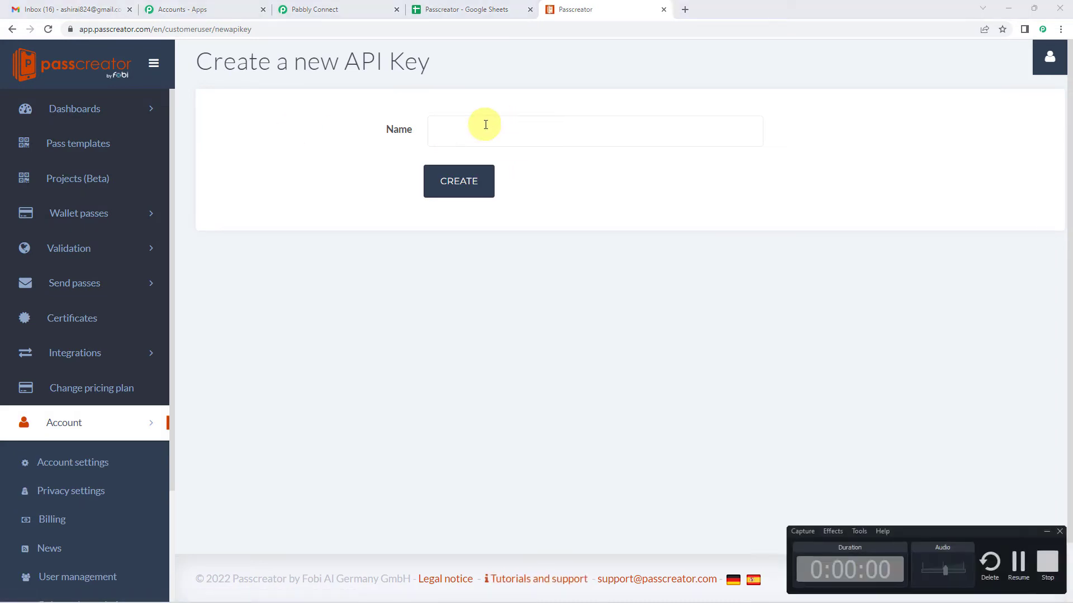
pyautogui.click(489, 130)
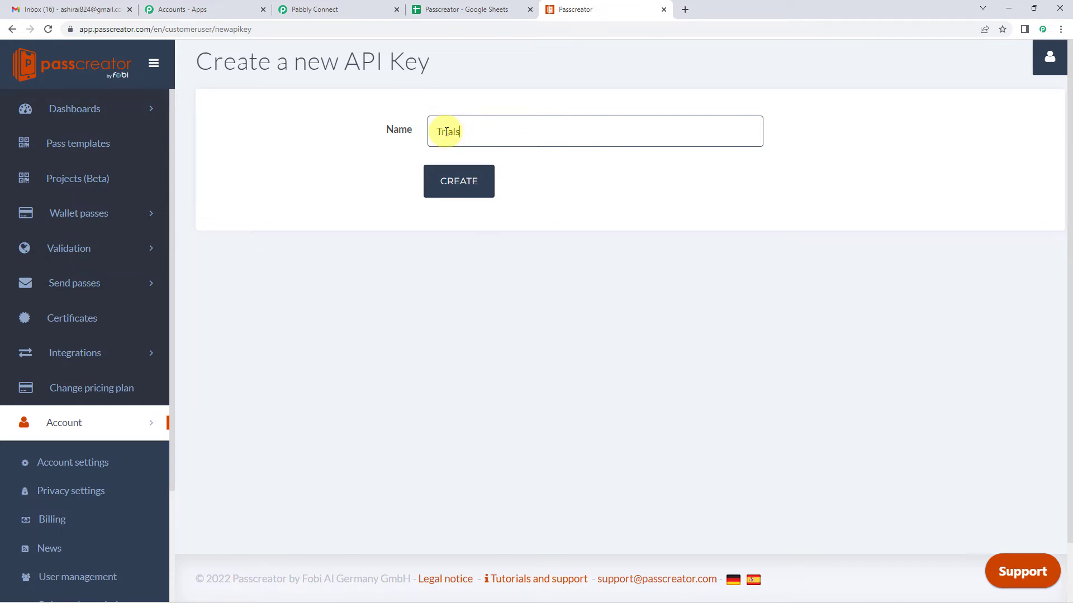
pyautogui.click(459, 185)
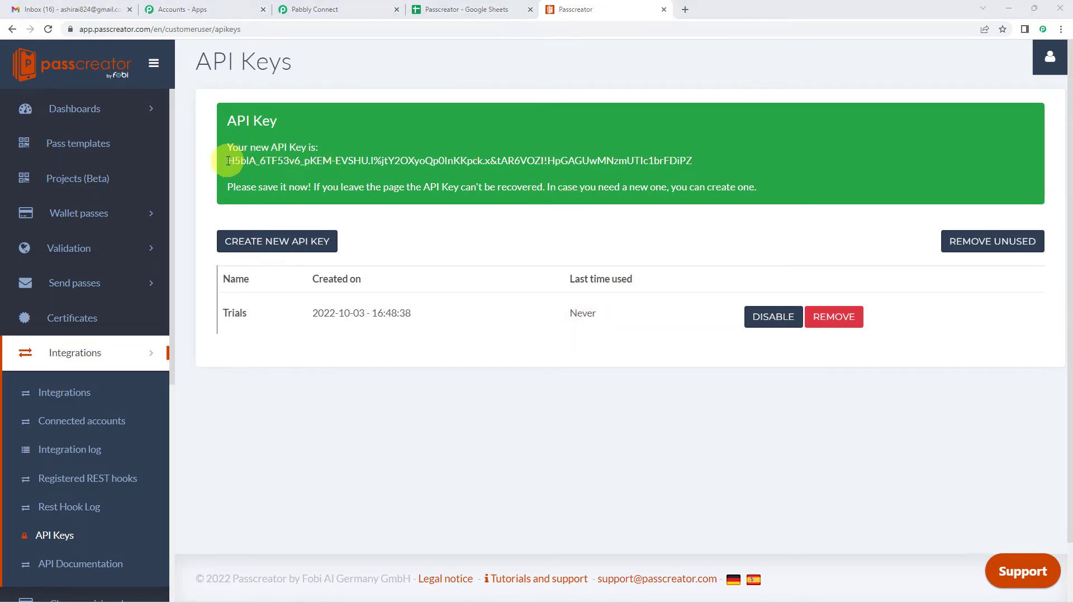
pyautogui.moveTo(228, 160); pyautogui.dragTo(706, 162)
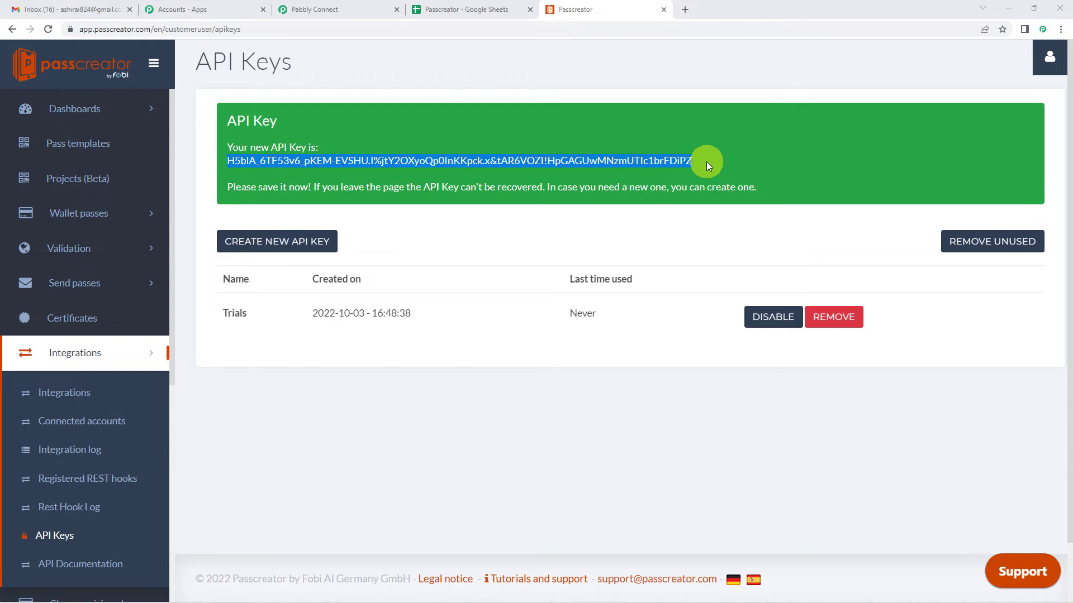
# Connect the Passcreator account by pasting the new API key and saving the connection
pyautogui.click(331, 9)
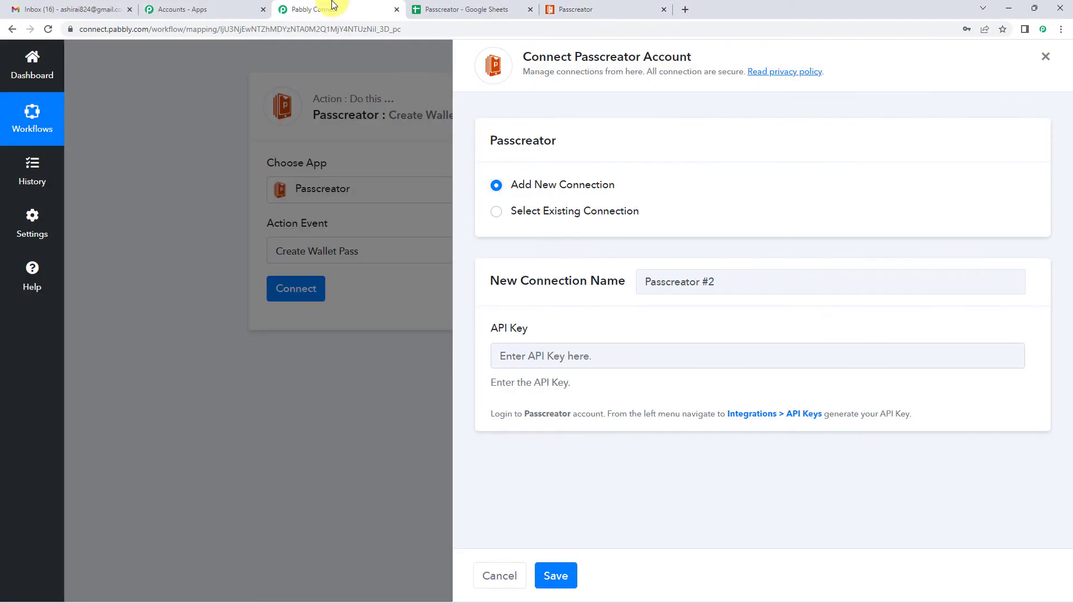
pyautogui.click(586, 356)
pyautogui.hotkey('ctrl', 'v')
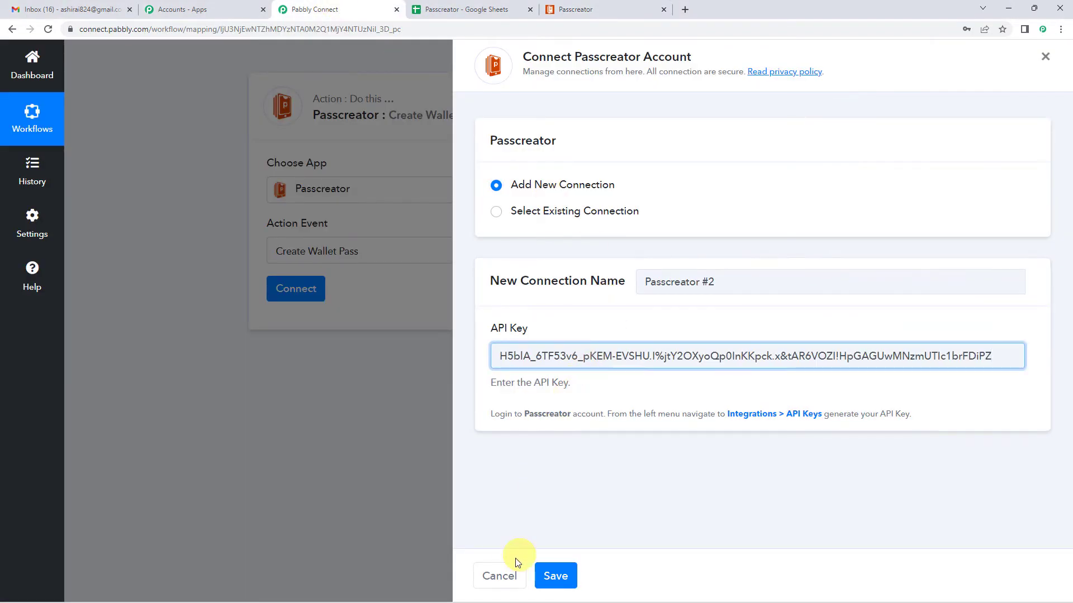
pyautogui.click(543, 574)
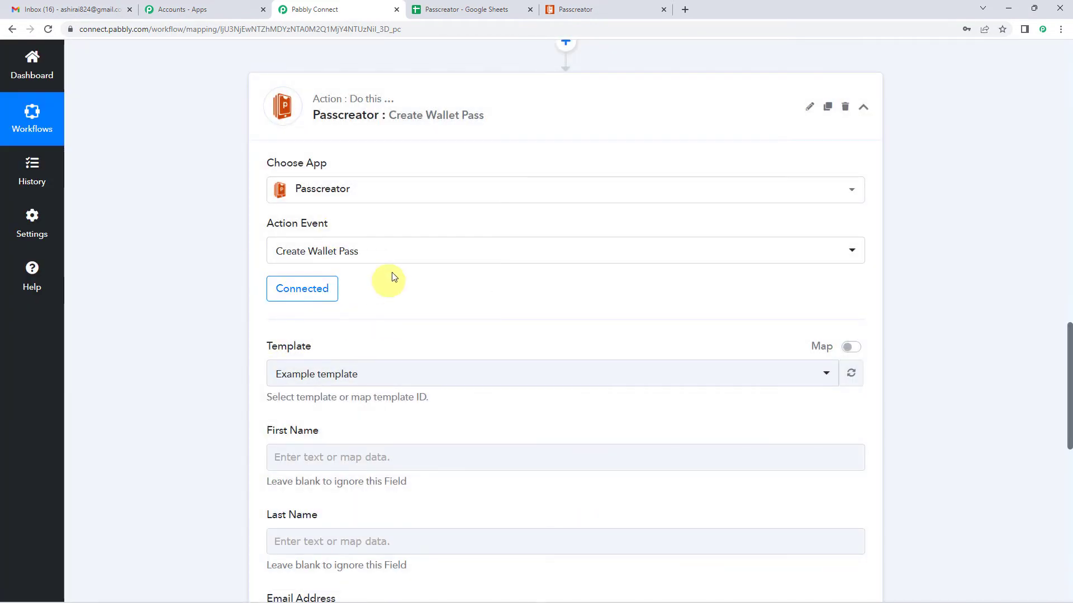
# Choose Example template as the wallet pass template
pyautogui.scroll(-2, 391, 274)
pyautogui.click(307, 268)
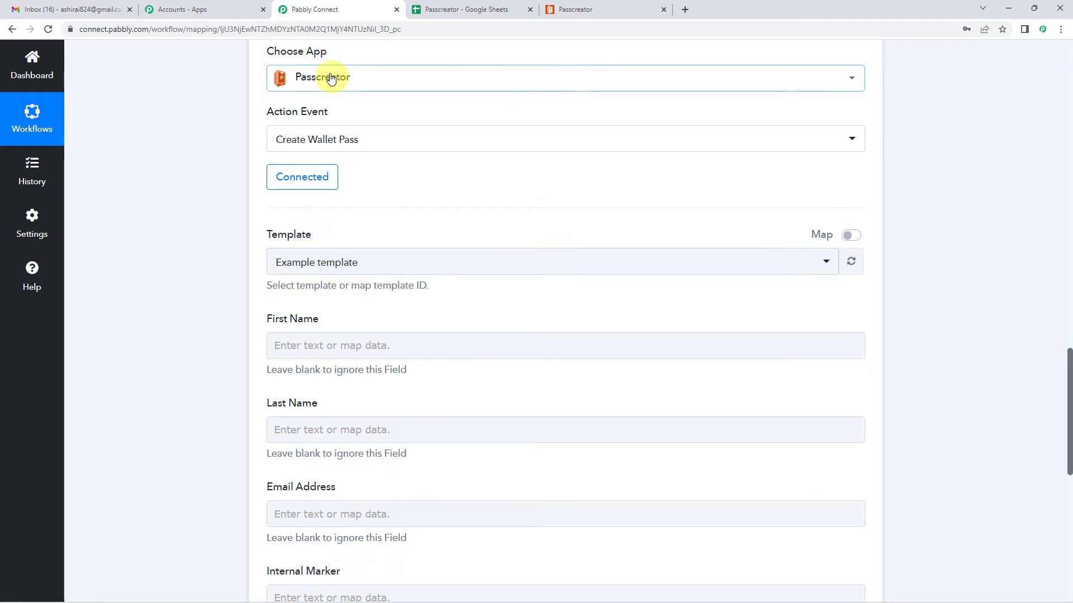
pyautogui.click(345, 270)
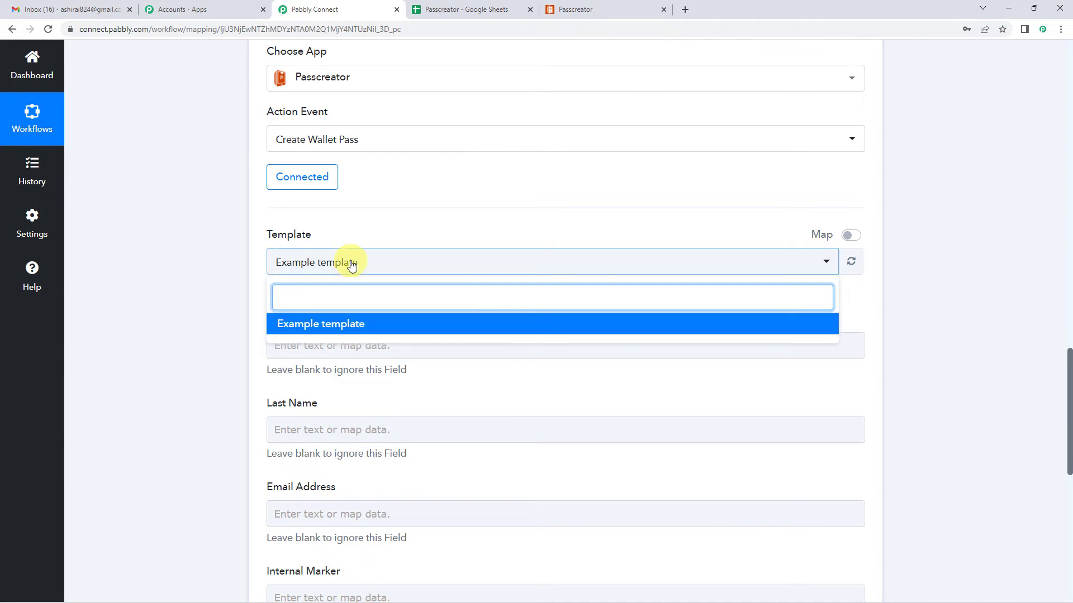
pyautogui.click(323, 330)
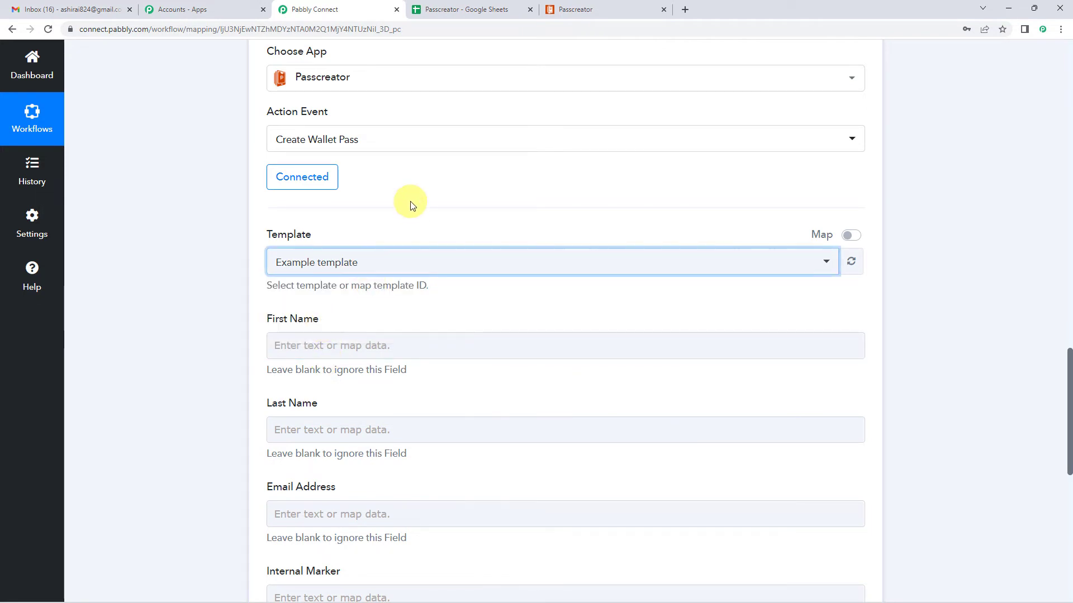
pyautogui.scroll(-2, 412, 203)
pyautogui.click(298, 236)
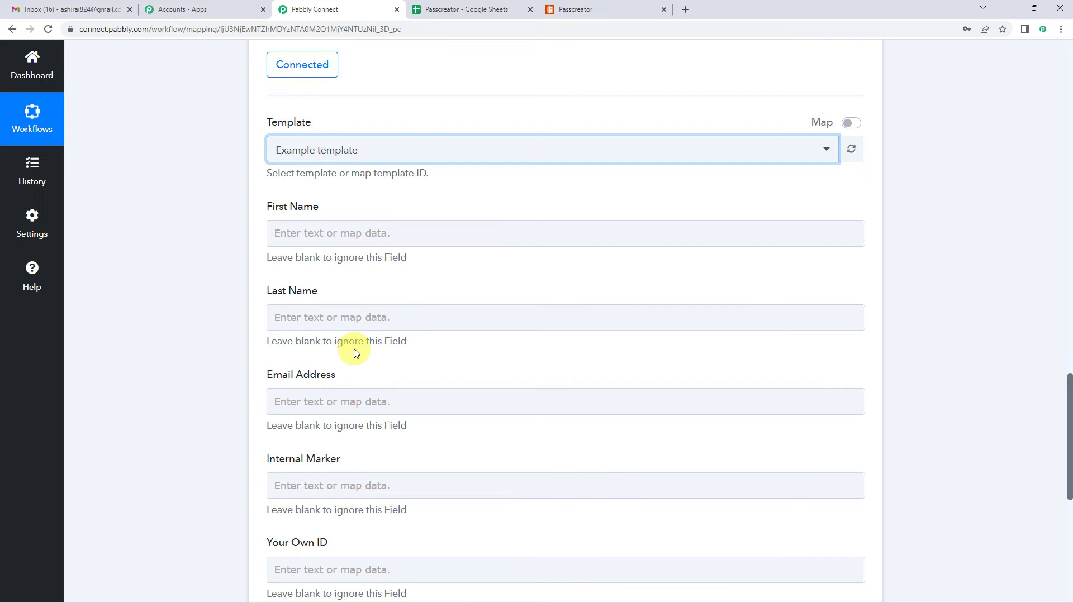
pyautogui.scroll(-3, 355, 353)
pyautogui.scroll(5, 413, 333)
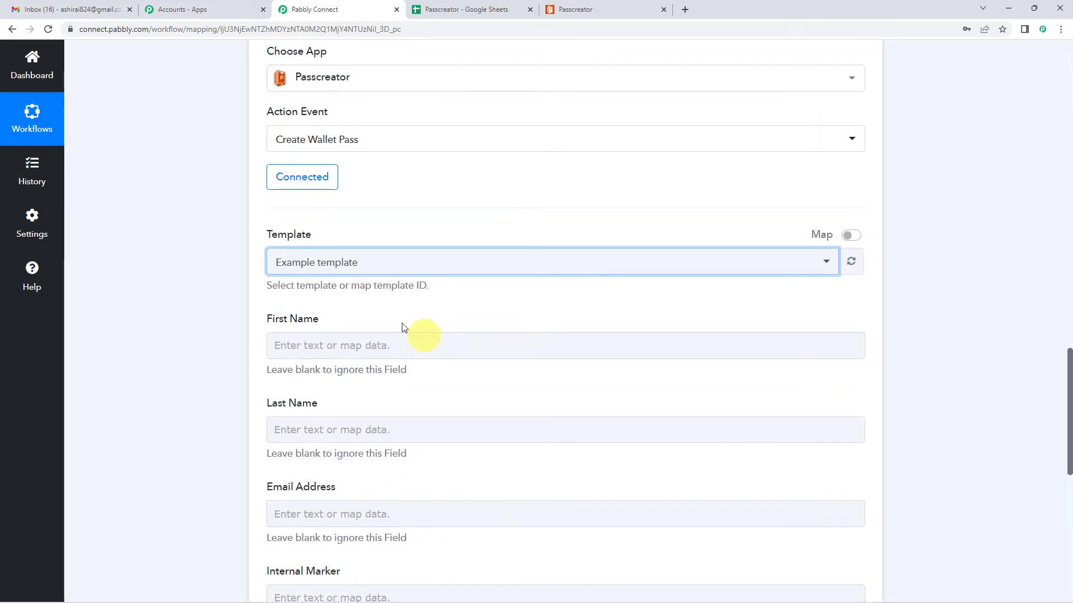
# Browse the Google Sheets step's available fields from the First Name mapping options
pyautogui.click(307, 344)
pyautogui.scroll(-1, 330, 395)
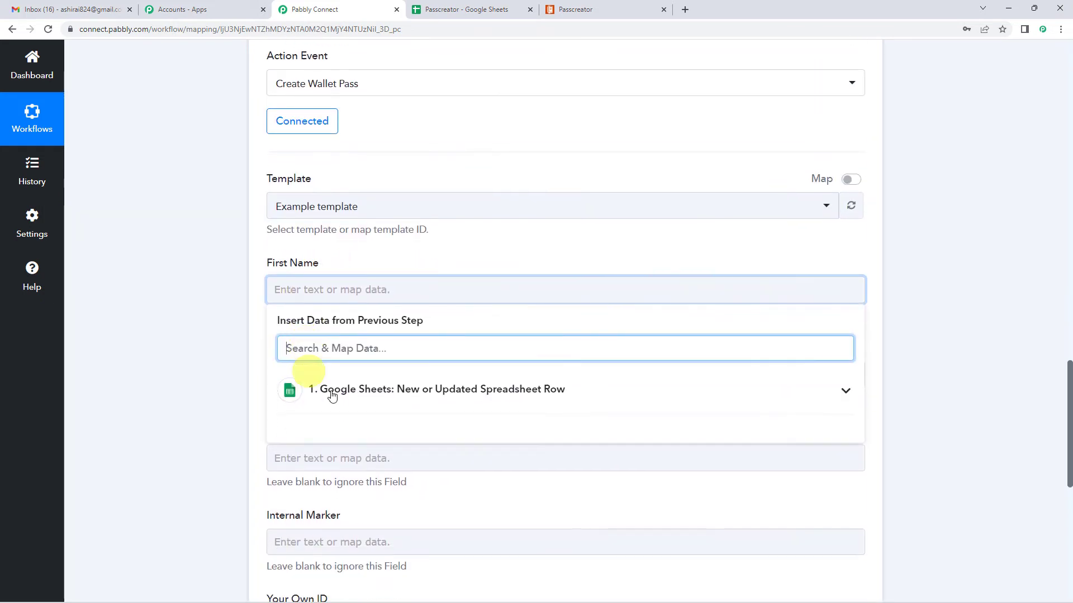
pyautogui.click(372, 395)
pyautogui.scroll(-1, 360, 405)
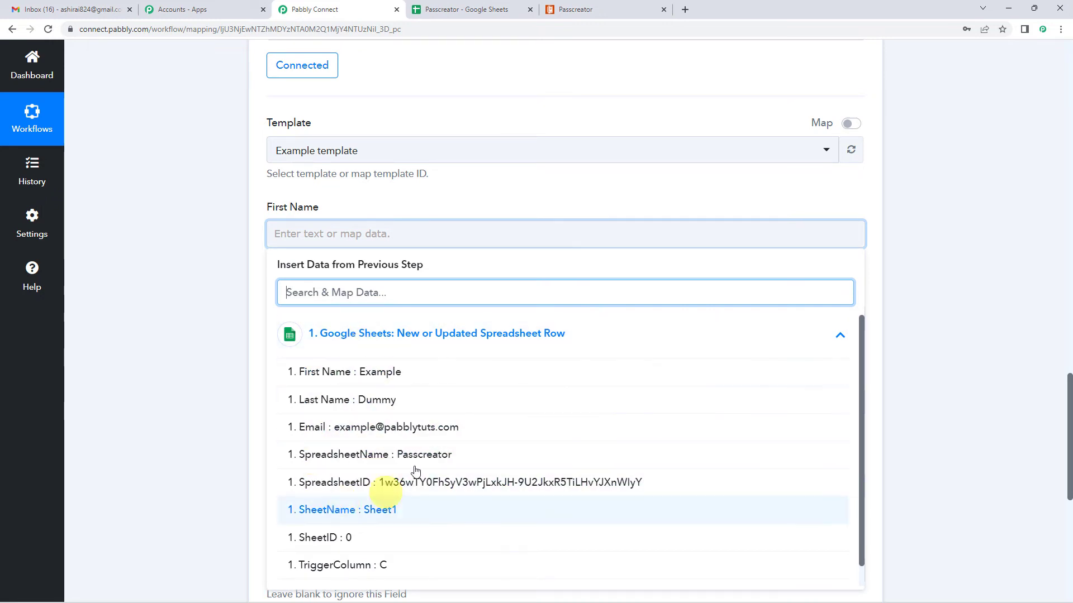
pyautogui.click(361, 345)
pyautogui.click(260, 309)
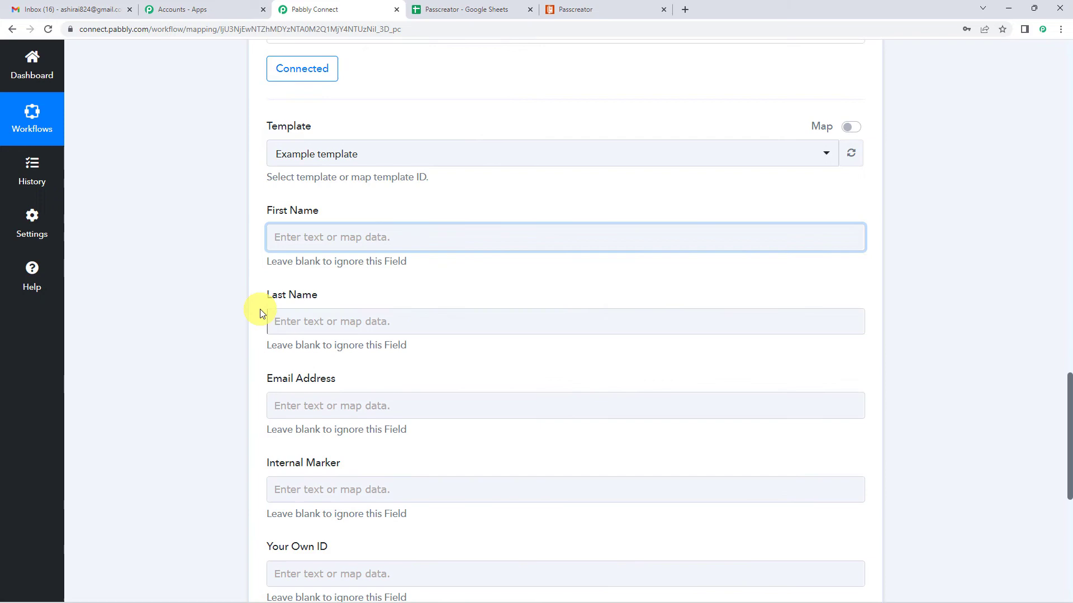
# Check the trigger's Response Received data, then bring up the Passcreator spreadsheet's sample row
pyautogui.scroll(20, 259, 310)
pyautogui.scroll(3, 259, 310)
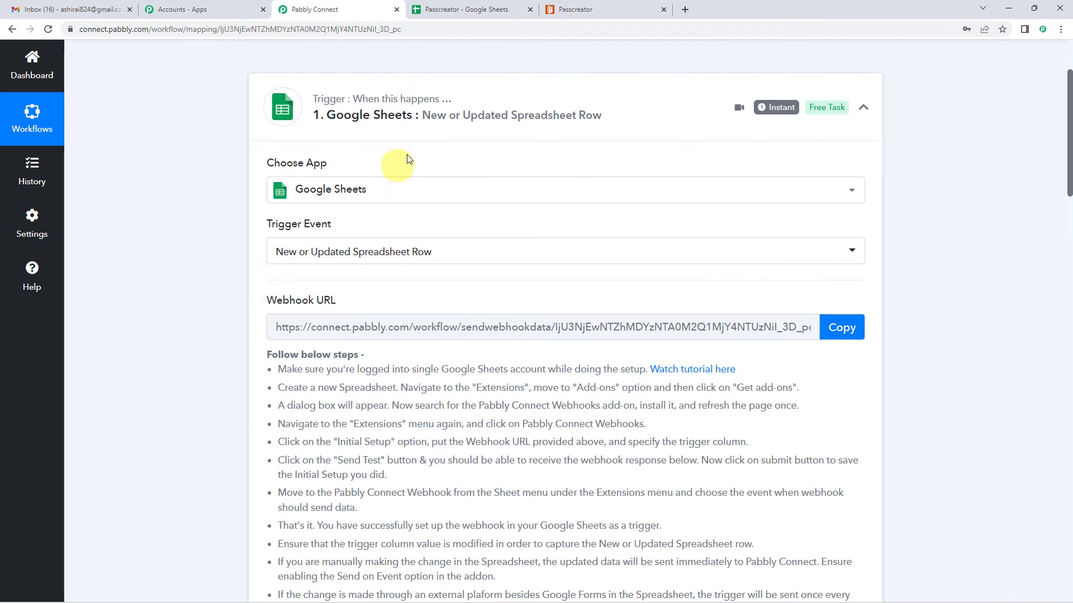
pyautogui.scroll(1, 369, 190)
pyautogui.scroll(3, 391, 223)
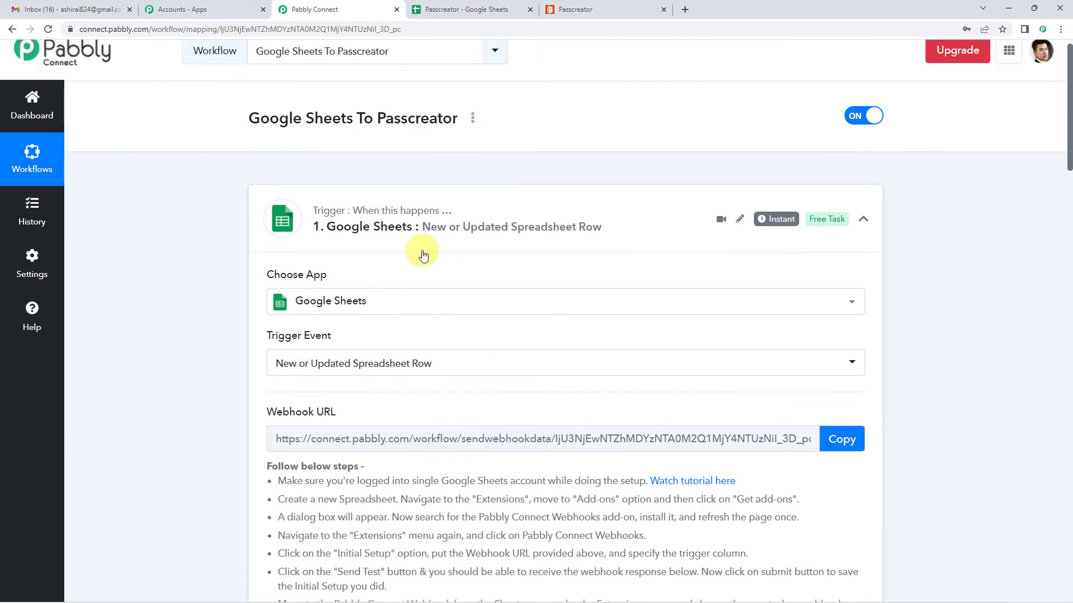
pyautogui.scroll(-2, 419, 253)
pyautogui.scroll(-2, 422, 255)
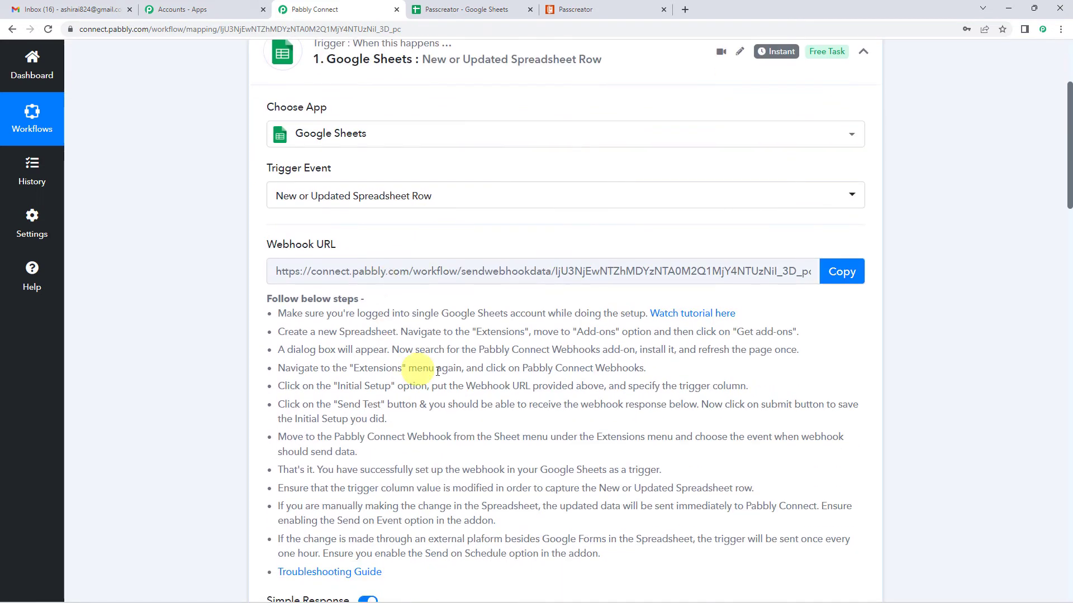
pyautogui.scroll(-12, 423, 314)
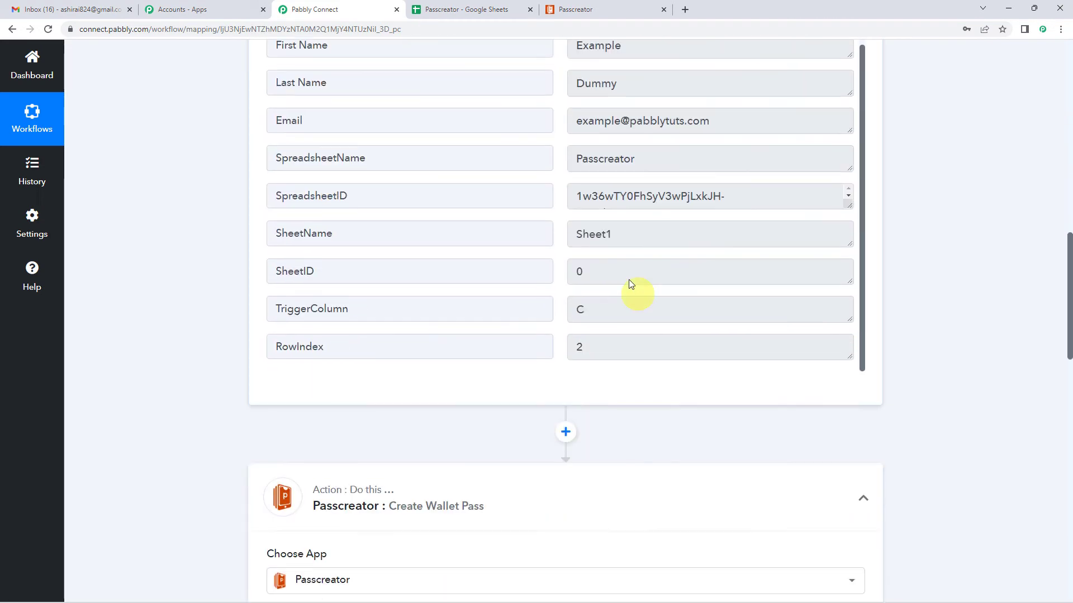
pyautogui.scroll(1, 623, 218)
pyautogui.click(467, 9)
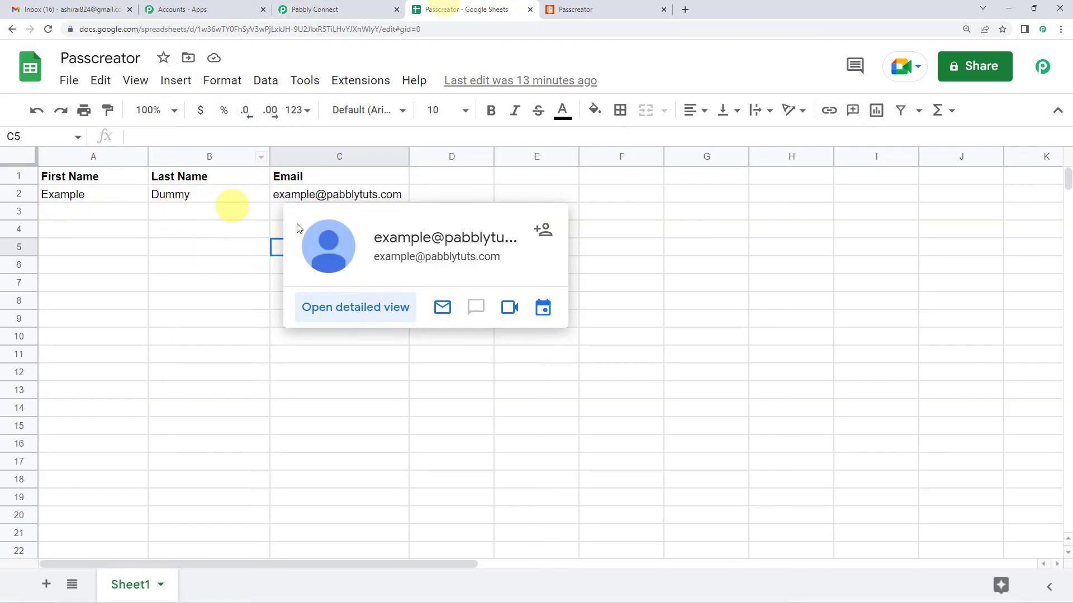
pyautogui.click(151, 306)
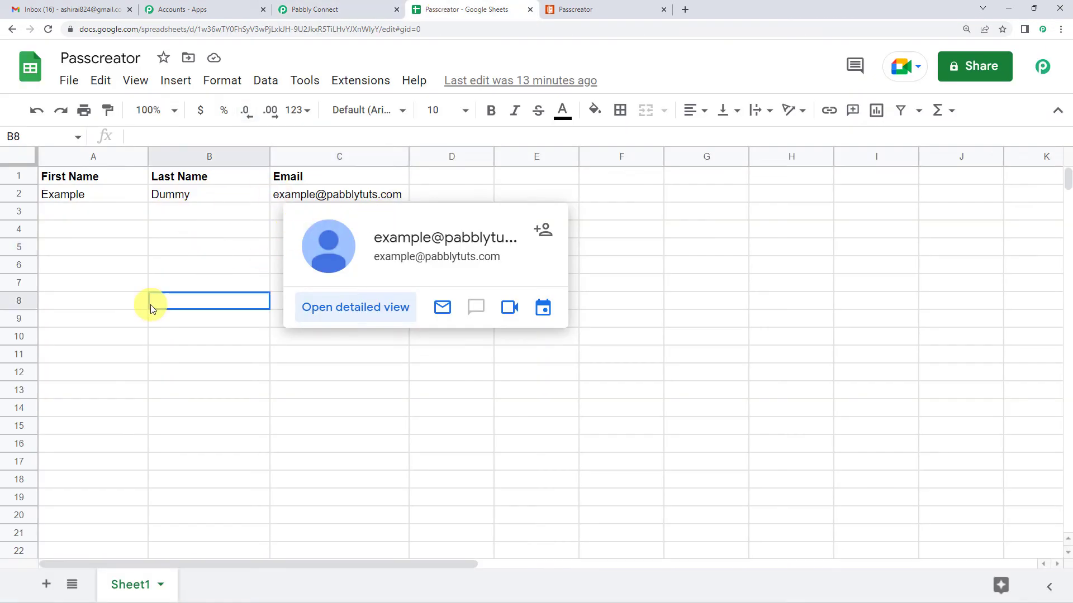
# Map the wallet pass's First Name field to the sheet row's First Name value
pyautogui.click(342, 6)
pyautogui.scroll(6, 407, 341)
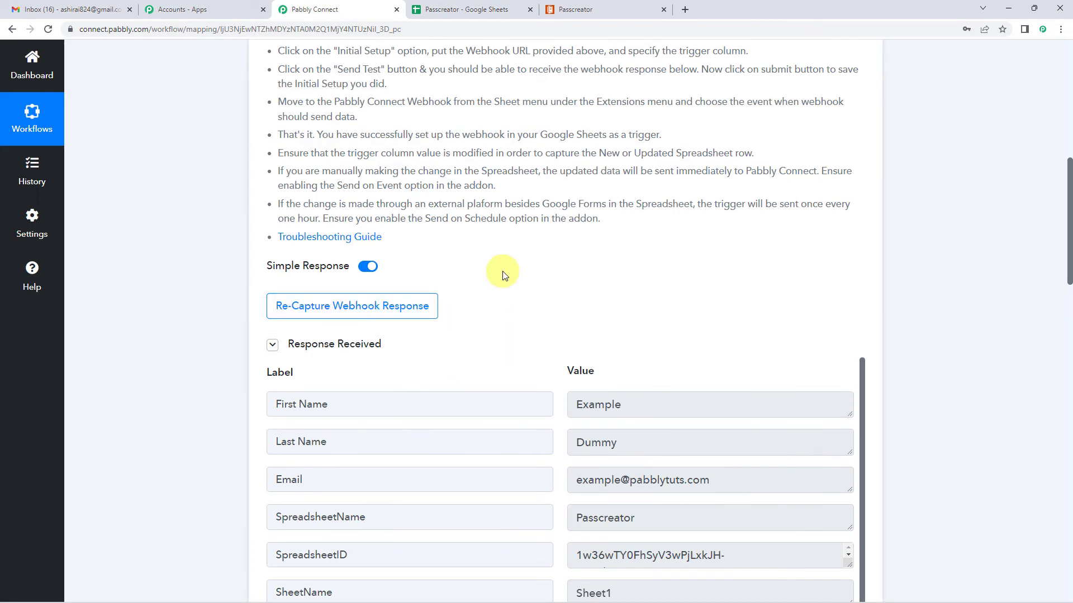
pyautogui.scroll(-3, 503, 271)
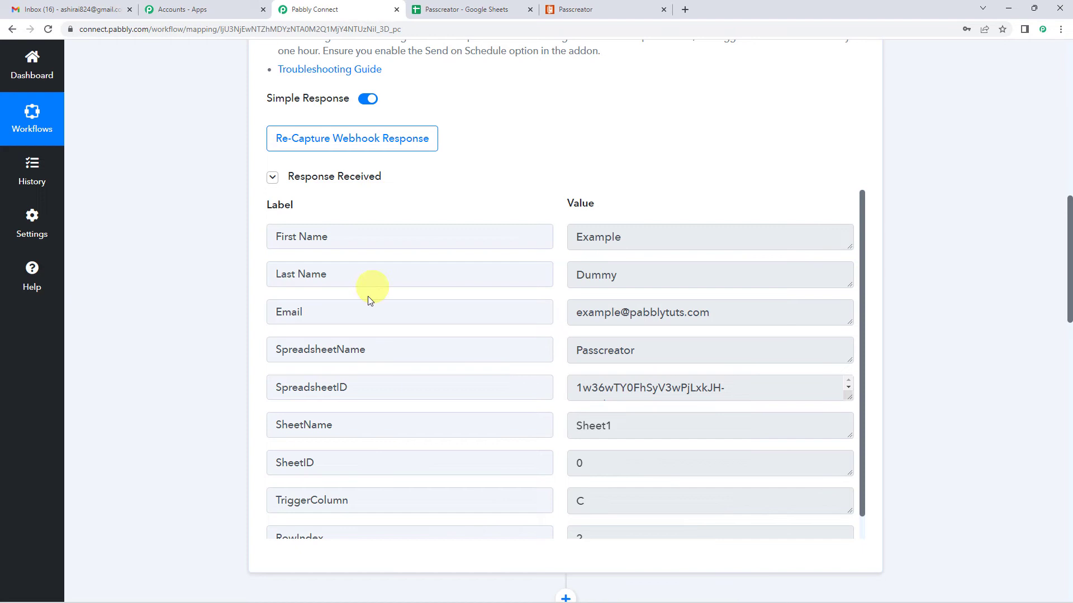
pyautogui.scroll(-10, 210, 370)
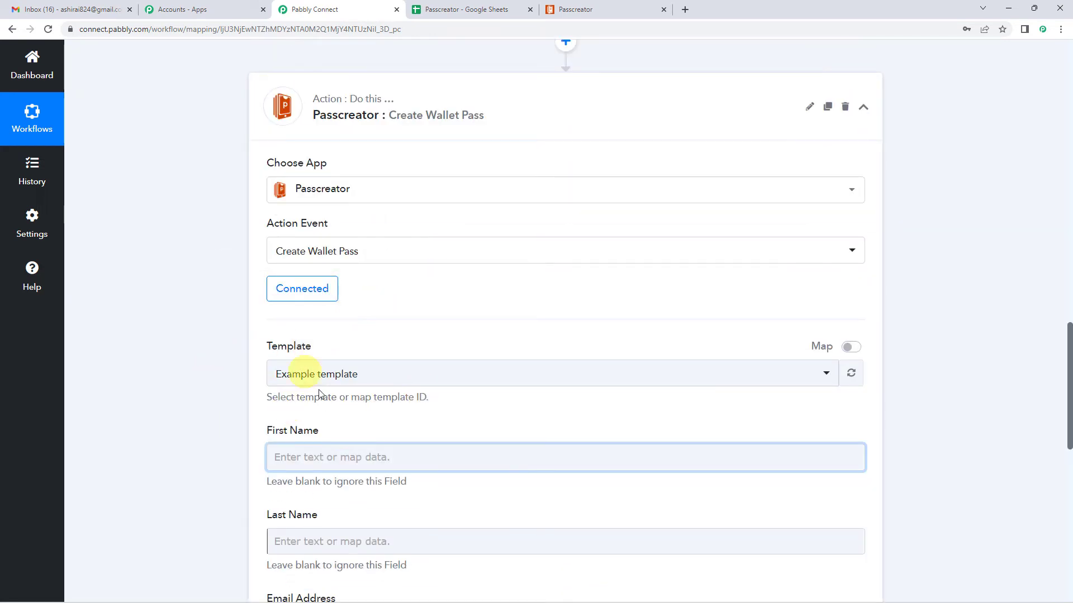
pyautogui.scroll(-3, 320, 394)
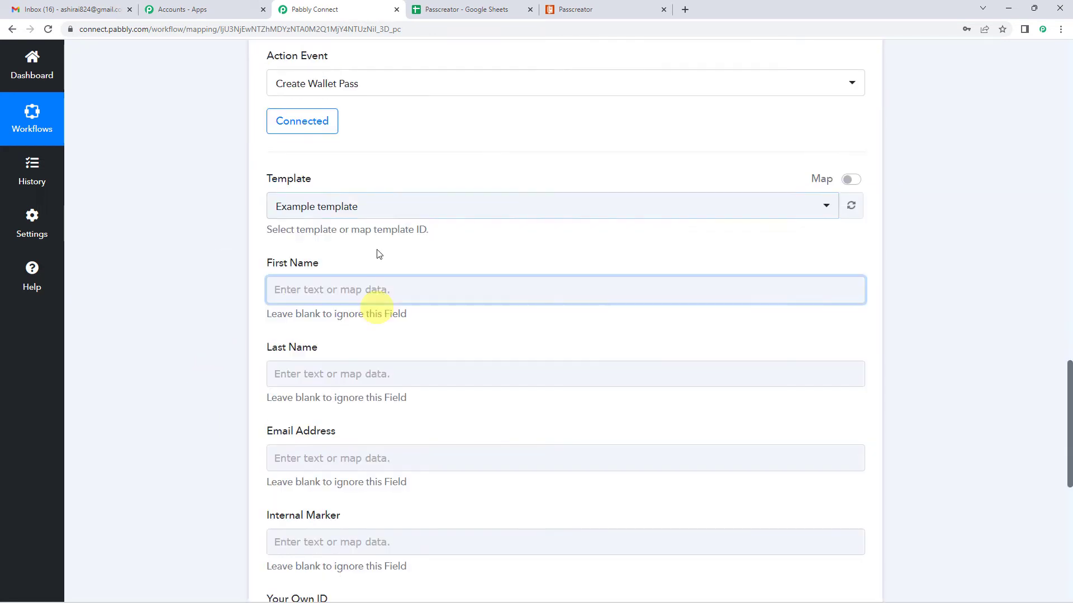
pyautogui.click(396, 293)
pyautogui.click(351, 394)
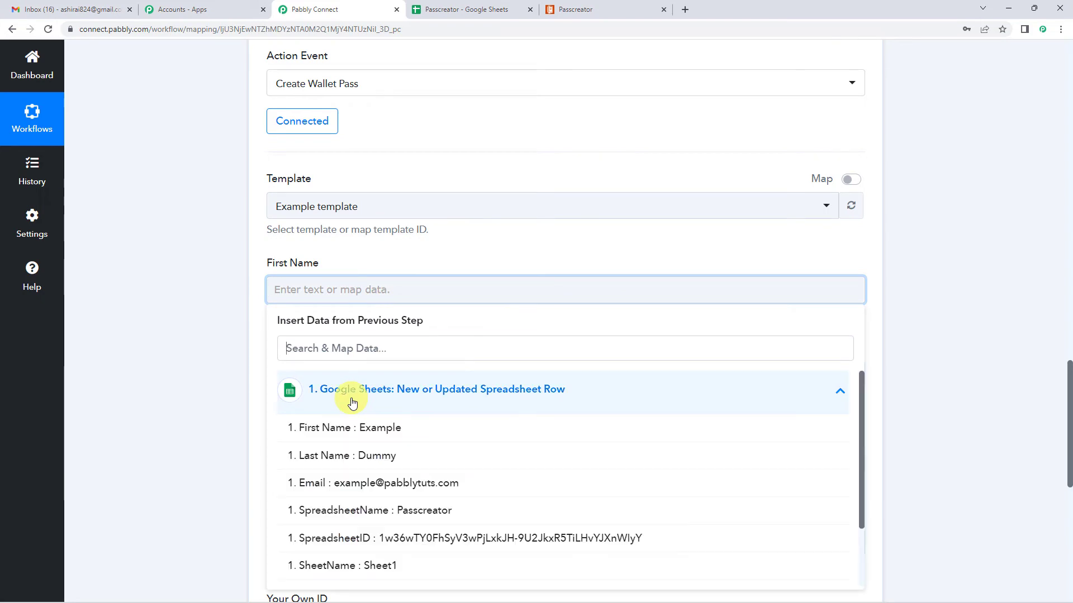
pyautogui.click(387, 348)
pyautogui.scroll(-2, 387, 348)
pyautogui.click(364, 314)
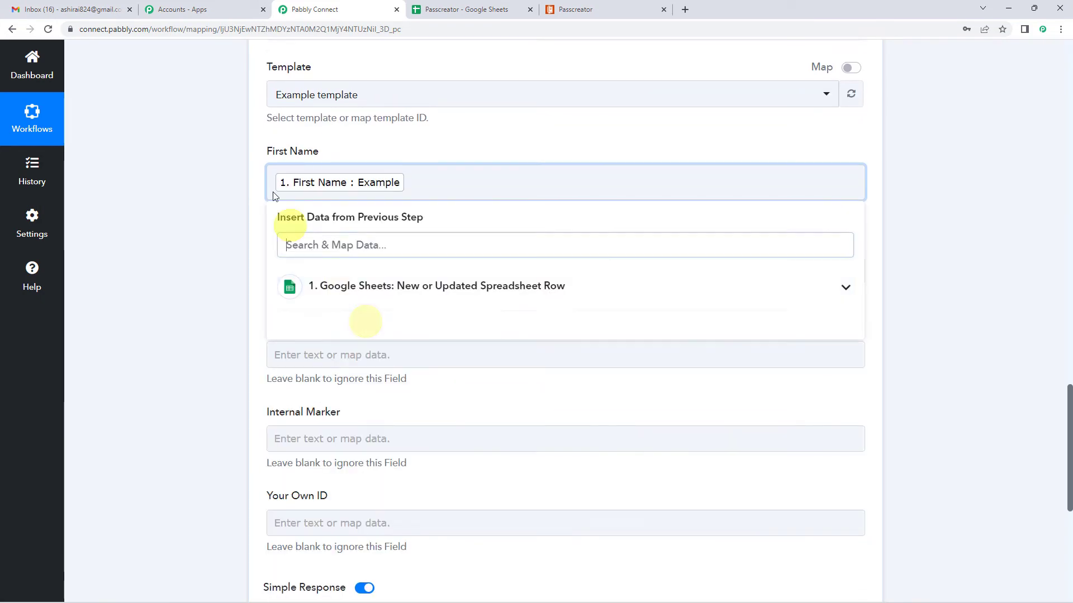
pyautogui.click(255, 175)
# Map Last Name and Email Address to the sheet row's Last Name and Email values
pyautogui.scroll(-2, 279, 173)
pyautogui.click(311, 159)
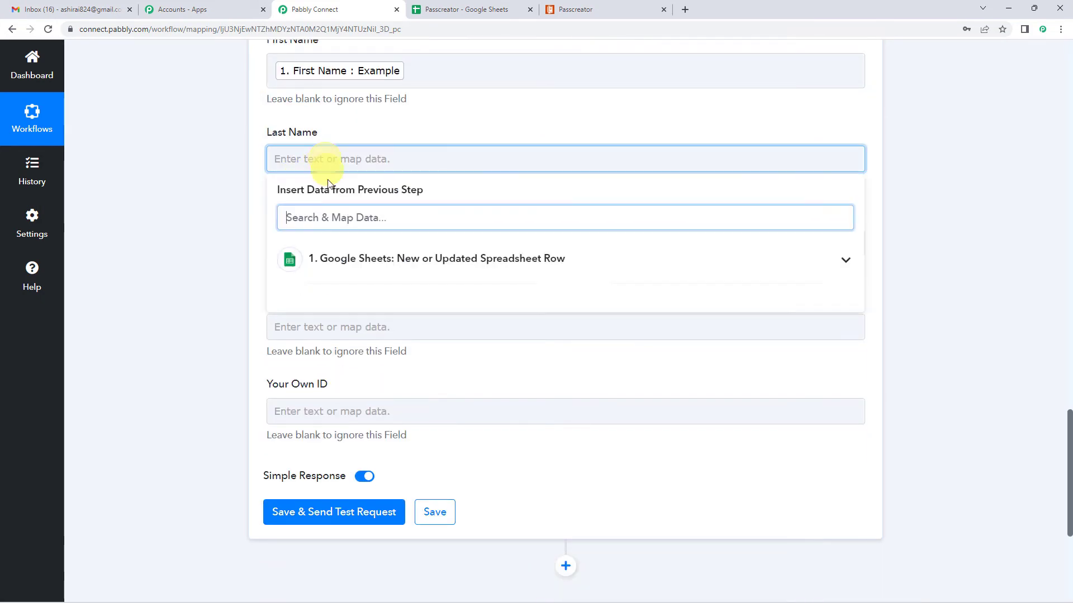
pyautogui.click(333, 270)
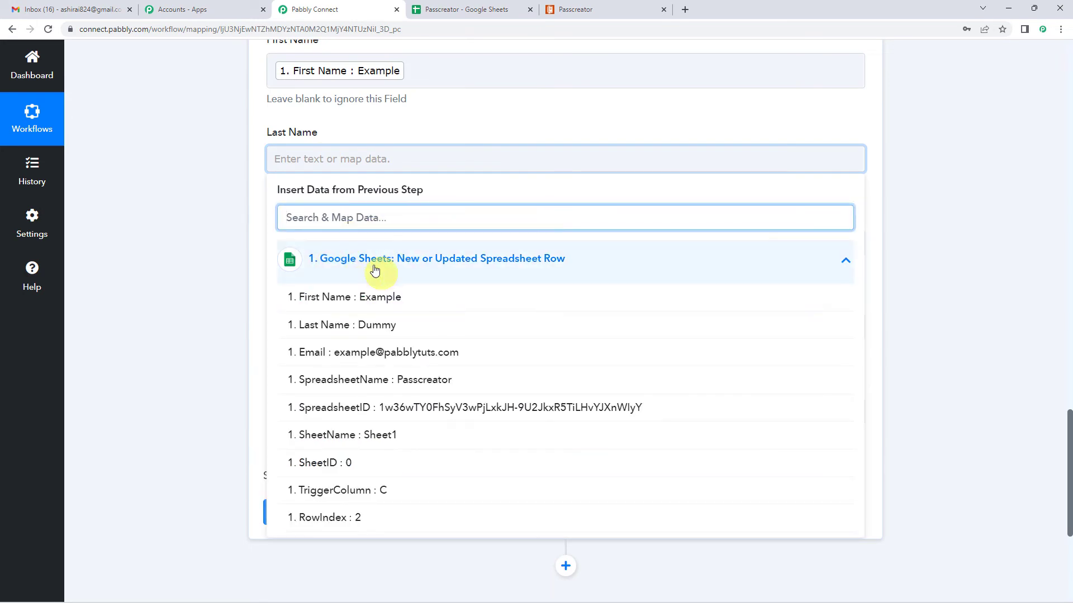
pyautogui.click(367, 325)
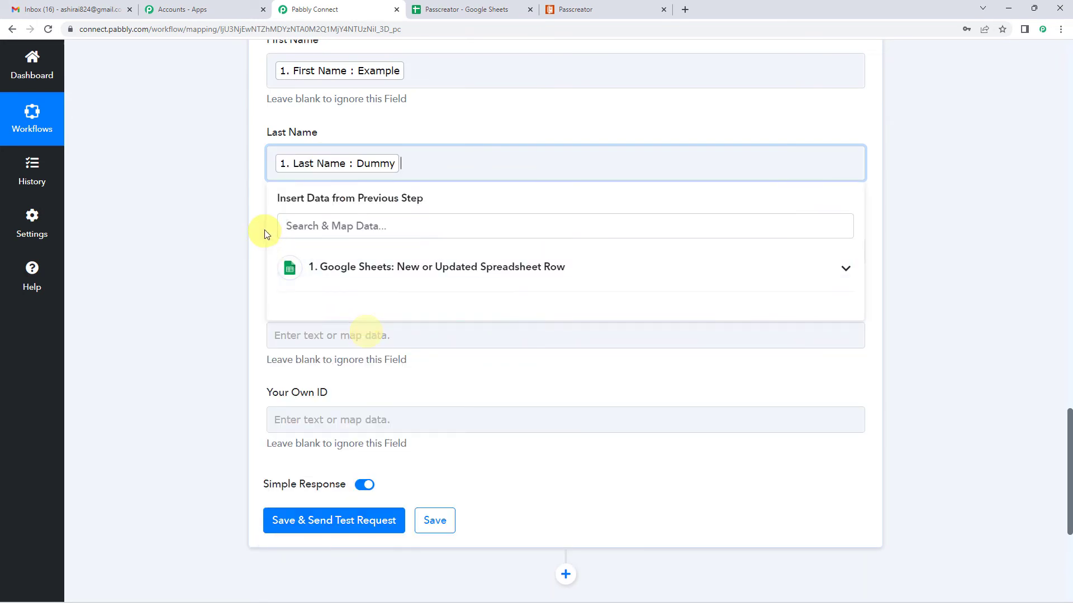
pyautogui.click(330, 253)
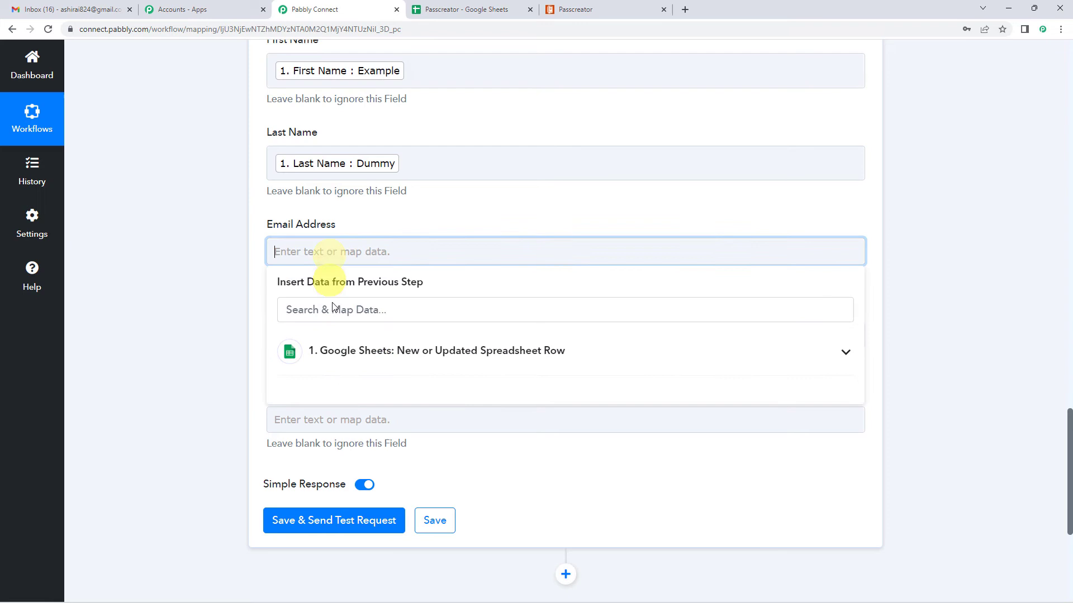
pyautogui.click(352, 353)
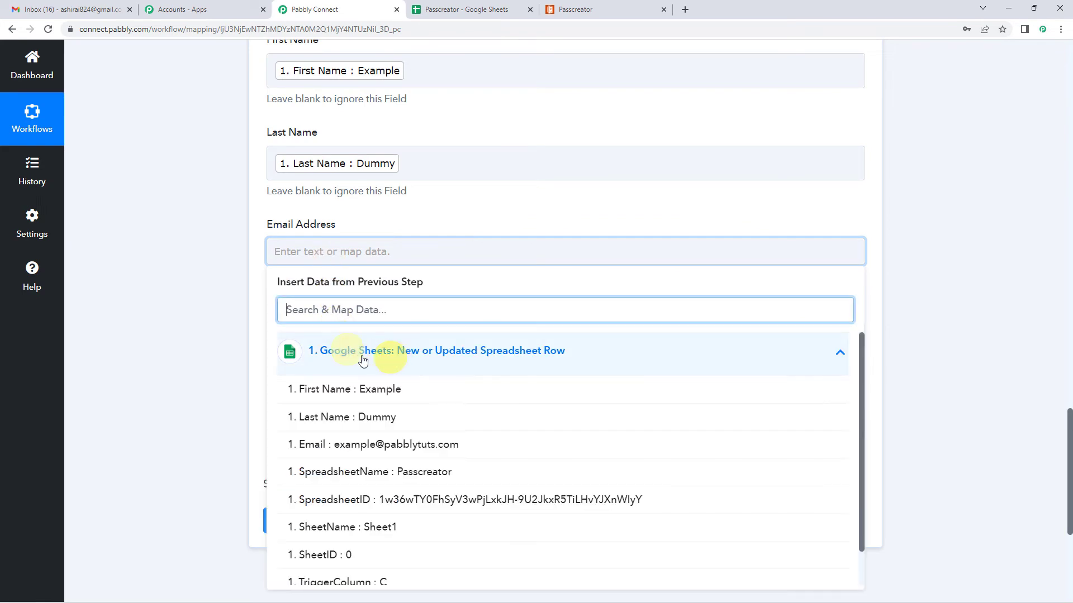
pyautogui.click(390, 450)
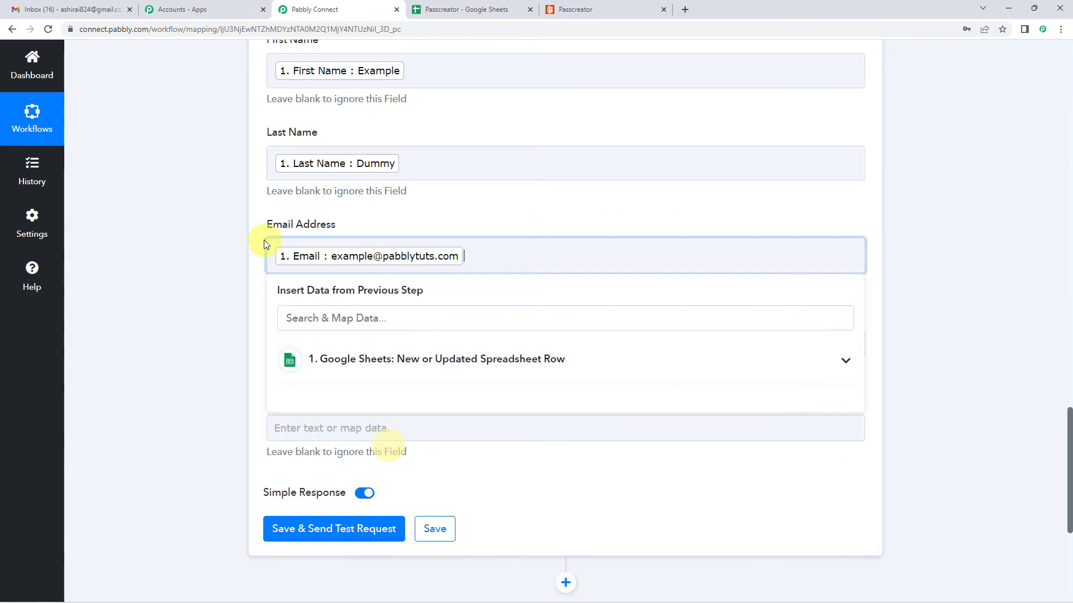
pyautogui.click(258, 242)
pyautogui.scroll(-1, 266, 258)
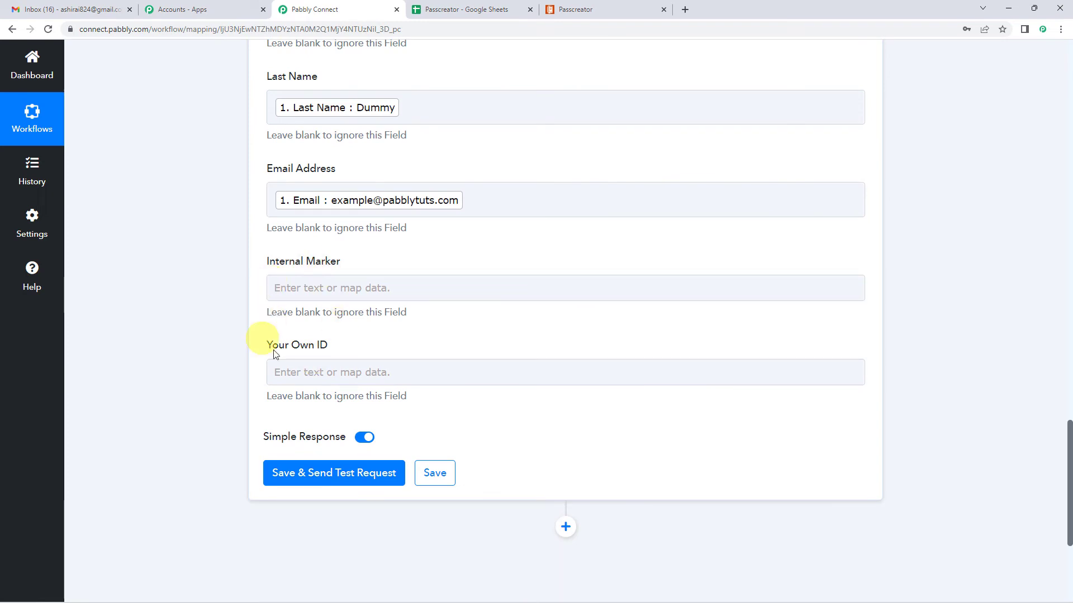
pyautogui.scroll(3, 380, 359)
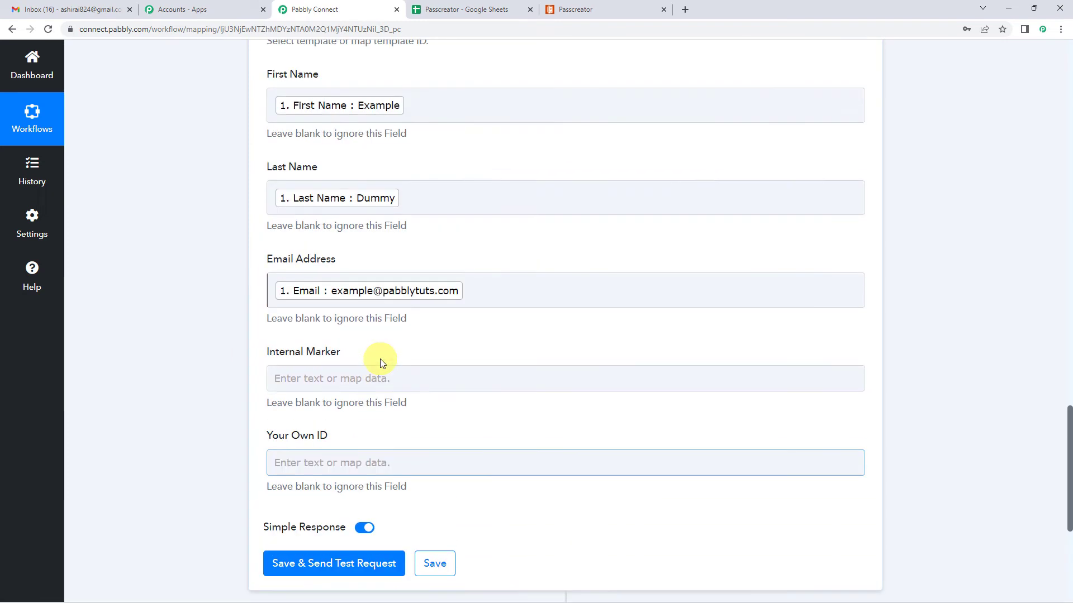
pyautogui.scroll(-2, 379, 358)
pyautogui.scroll(-2, 380, 358)
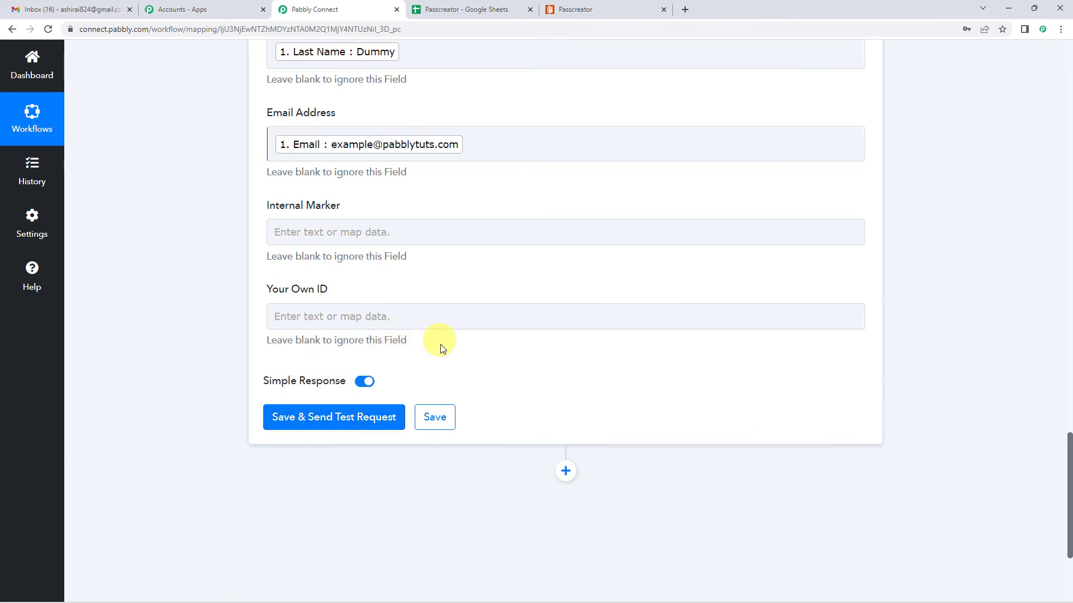
pyautogui.scroll(4, 438, 349)
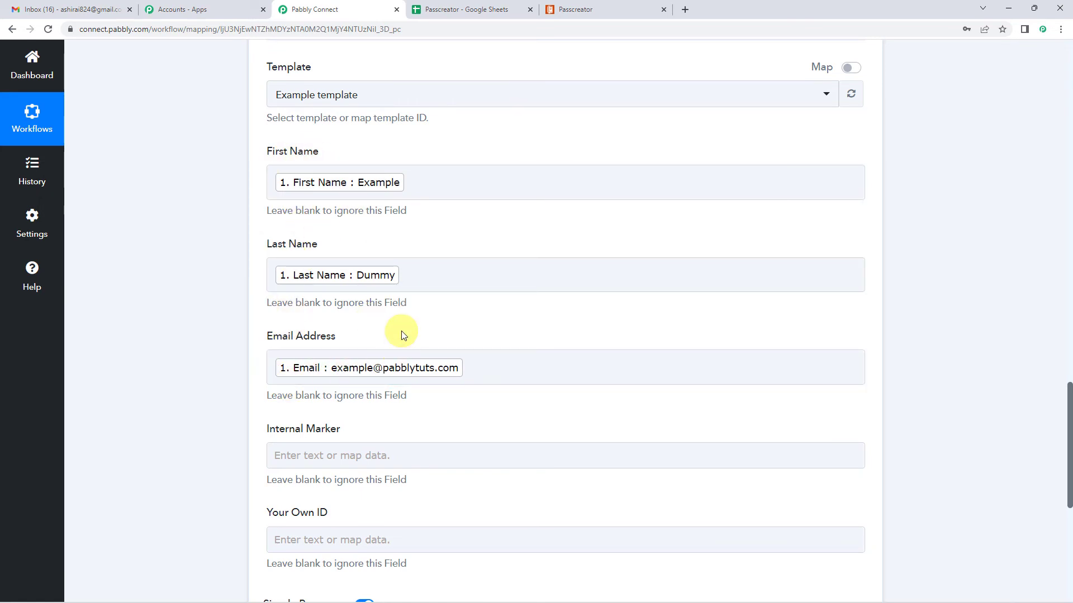
pyautogui.scroll(20, 227, 379)
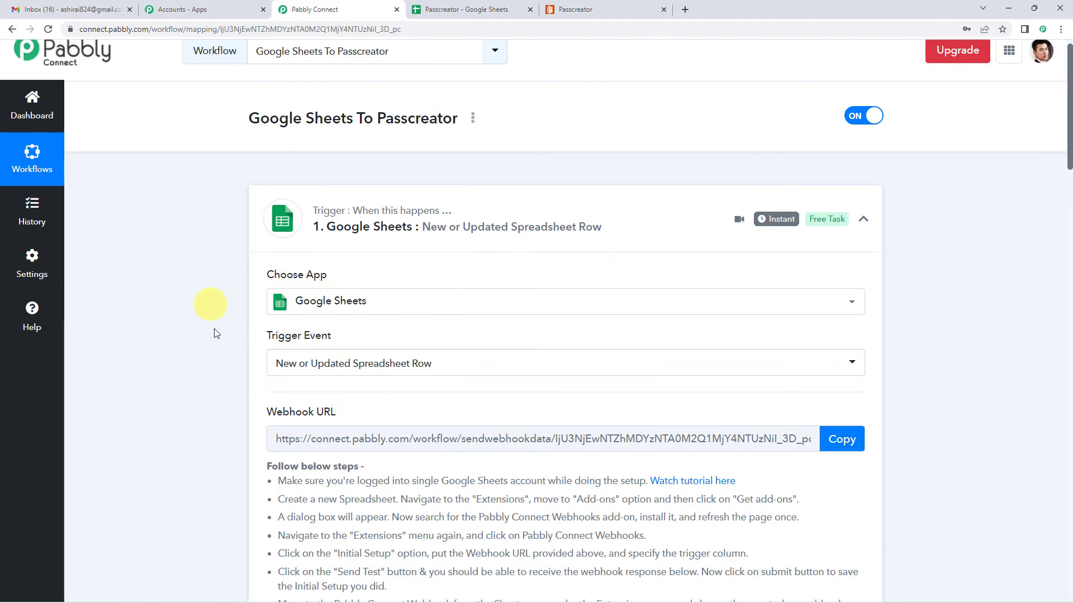
pyautogui.scroll(-7, 215, 324)
pyautogui.click(464, 10)
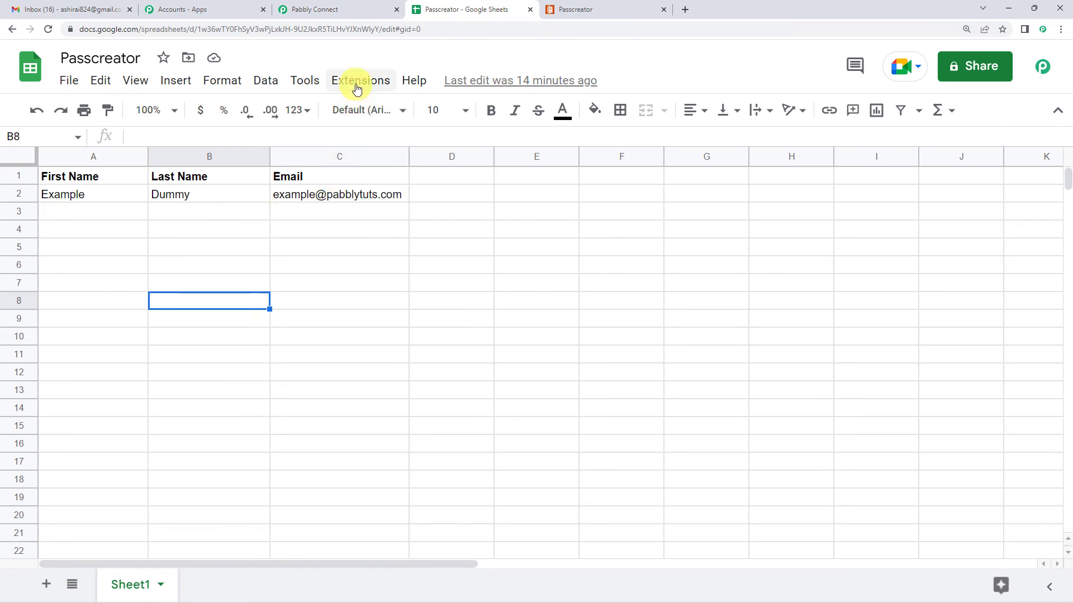
pyautogui.click(358, 84)
pyautogui.moveTo(481, 304)
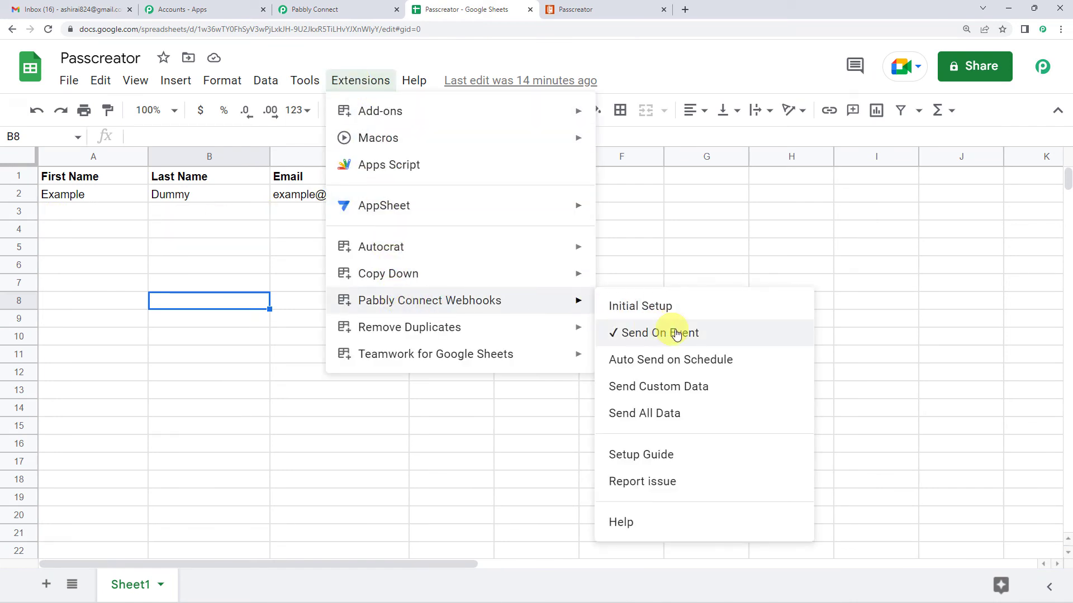
pyautogui.click(178, 251)
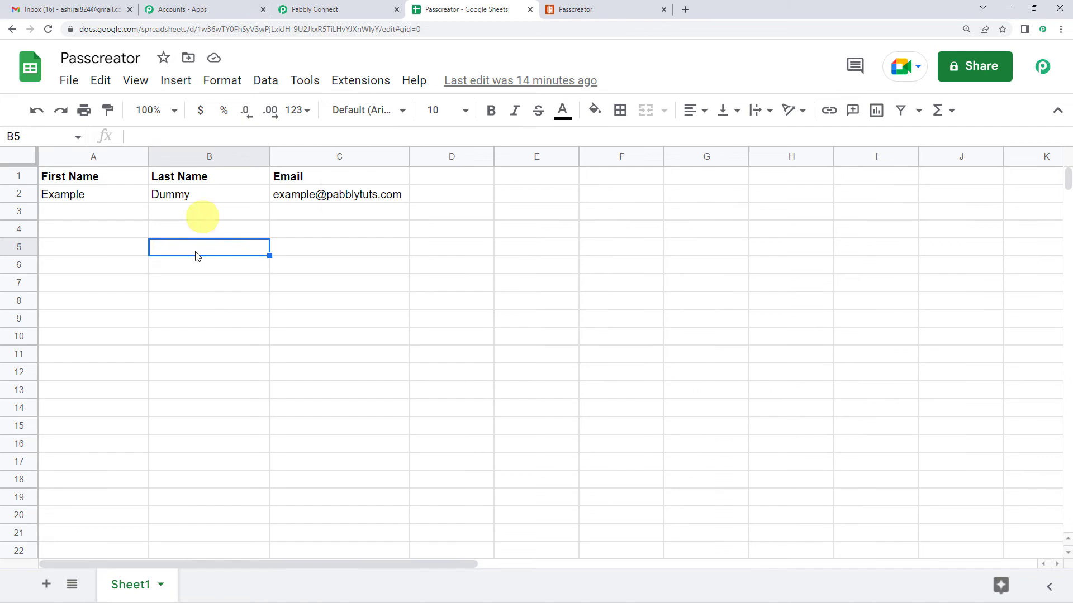
pyautogui.click(300, 6)
pyautogui.scroll(4, 206, 307)
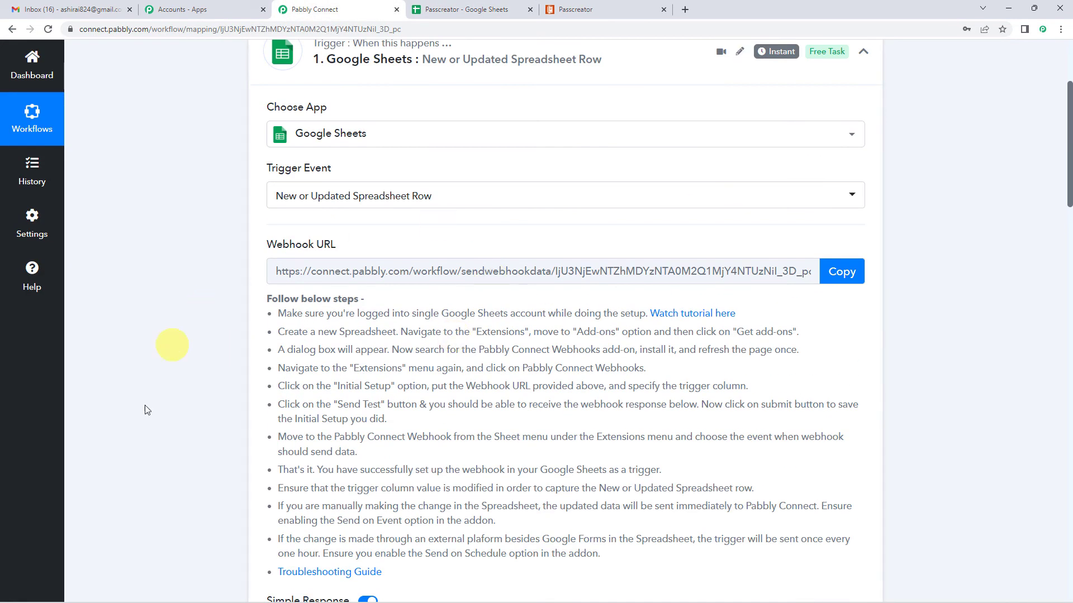
pyautogui.scroll(-5, 168, 424)
pyautogui.scroll(-5, 183, 444)
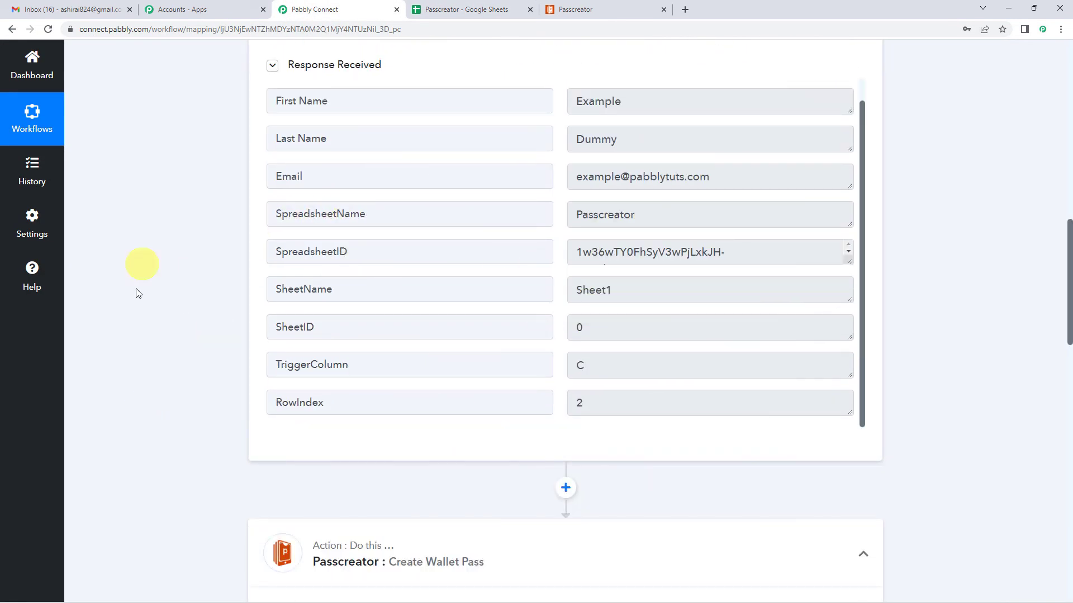
pyautogui.scroll(-9, 144, 247)
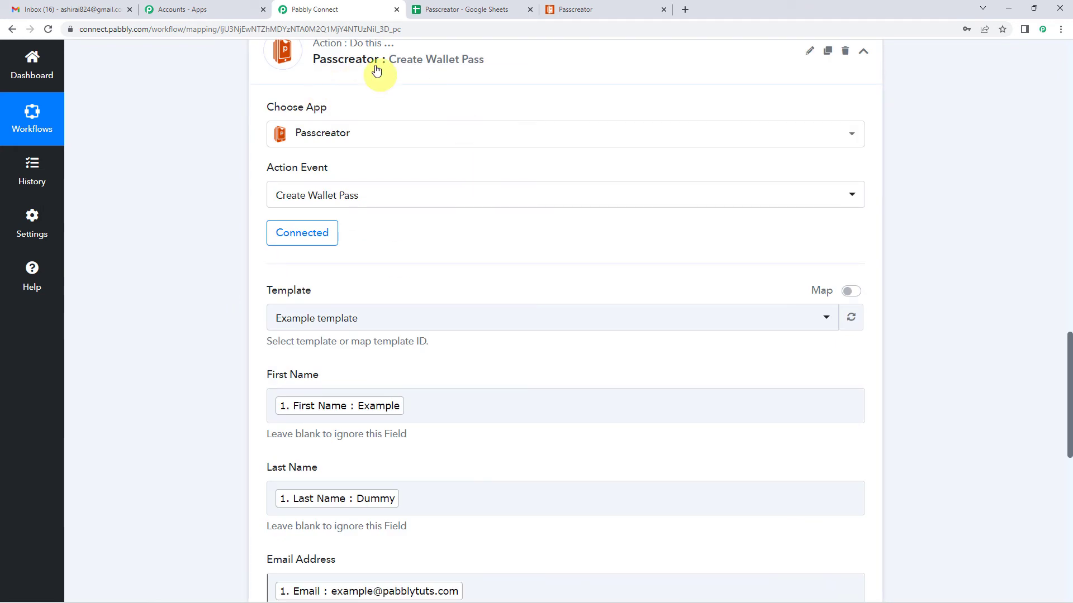
pyautogui.scroll(-4, 297, 142)
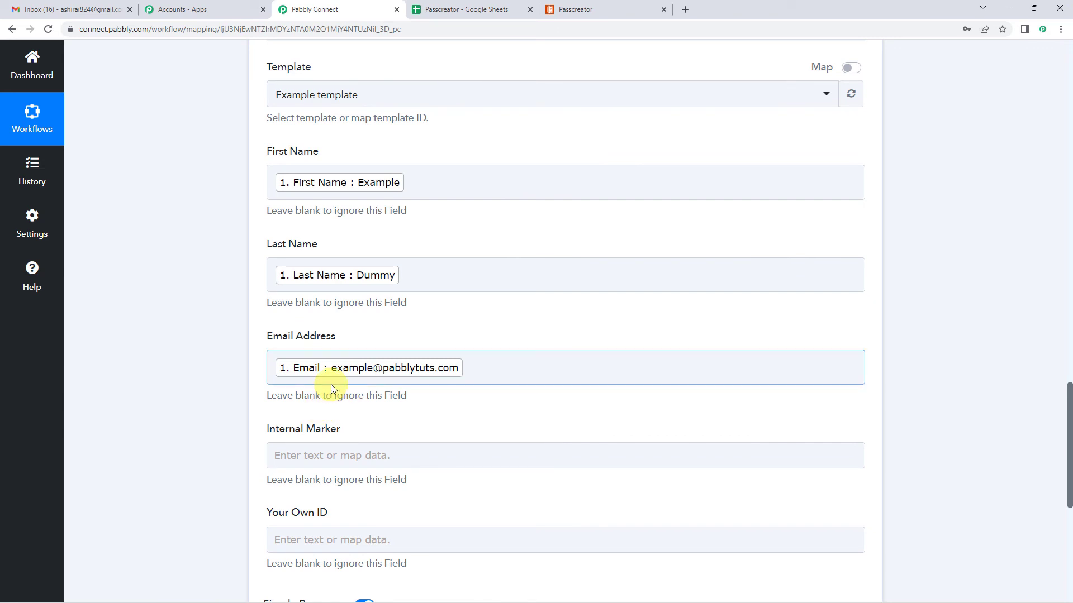
pyautogui.scroll(-4, 330, 384)
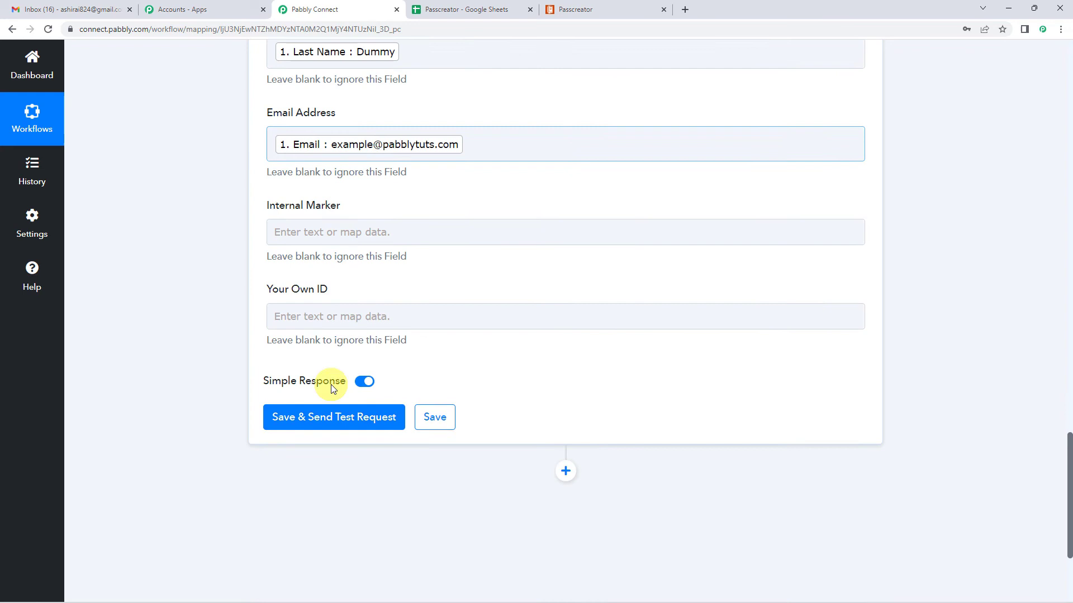
pyautogui.scroll(3, 432, 362)
pyautogui.scroll(-2, 431, 362)
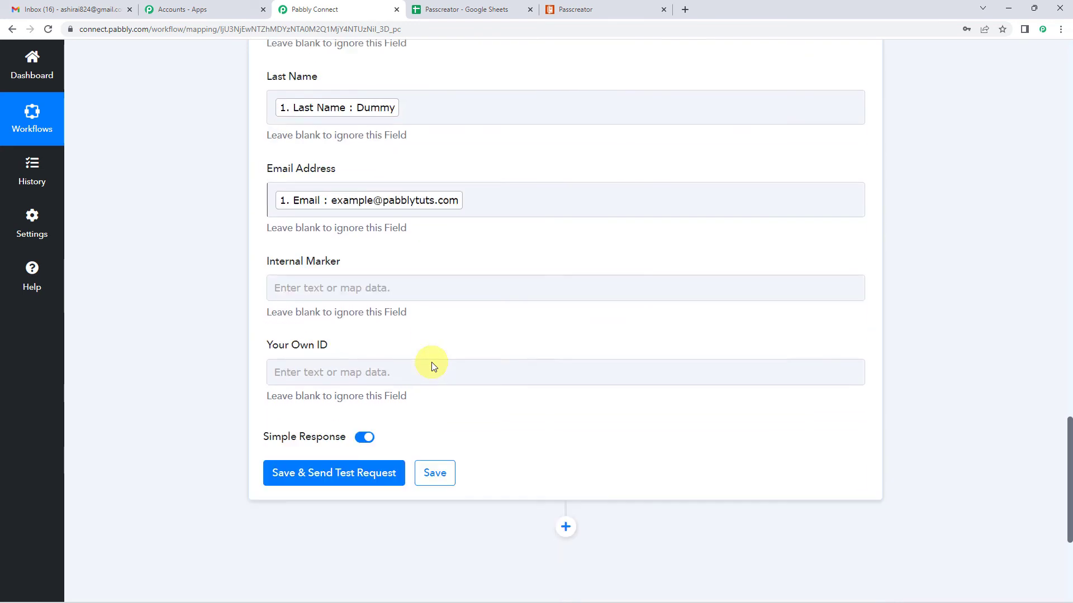
# Save and test Create Wallet Pass, checking the returned Identifier, Uri and pass links
pyautogui.click(300, 480)
pyautogui.scroll(-3, 311, 371)
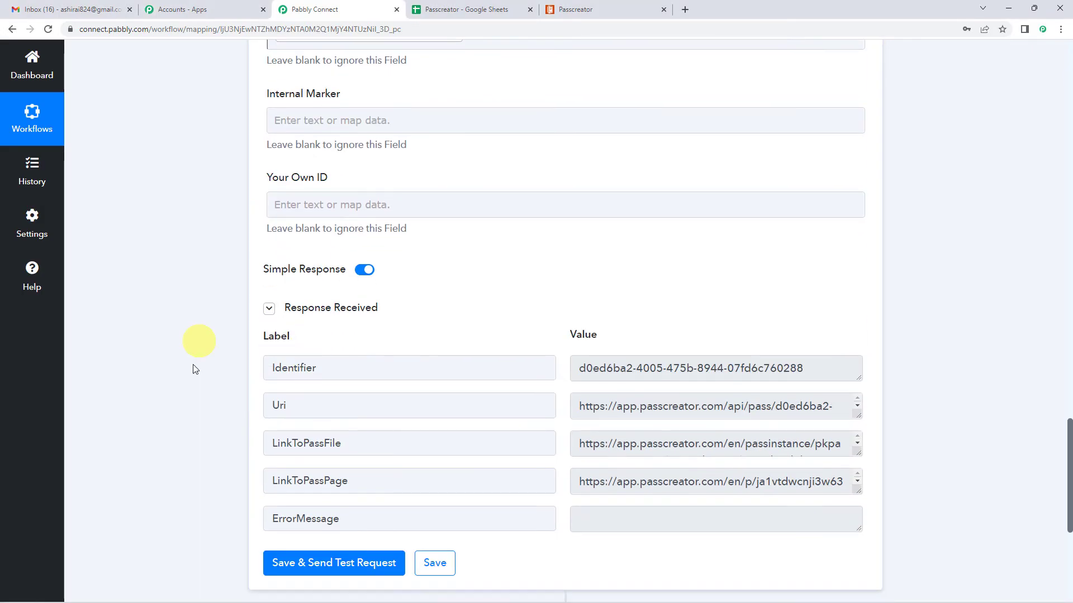
pyautogui.scroll(-1, 251, 335)
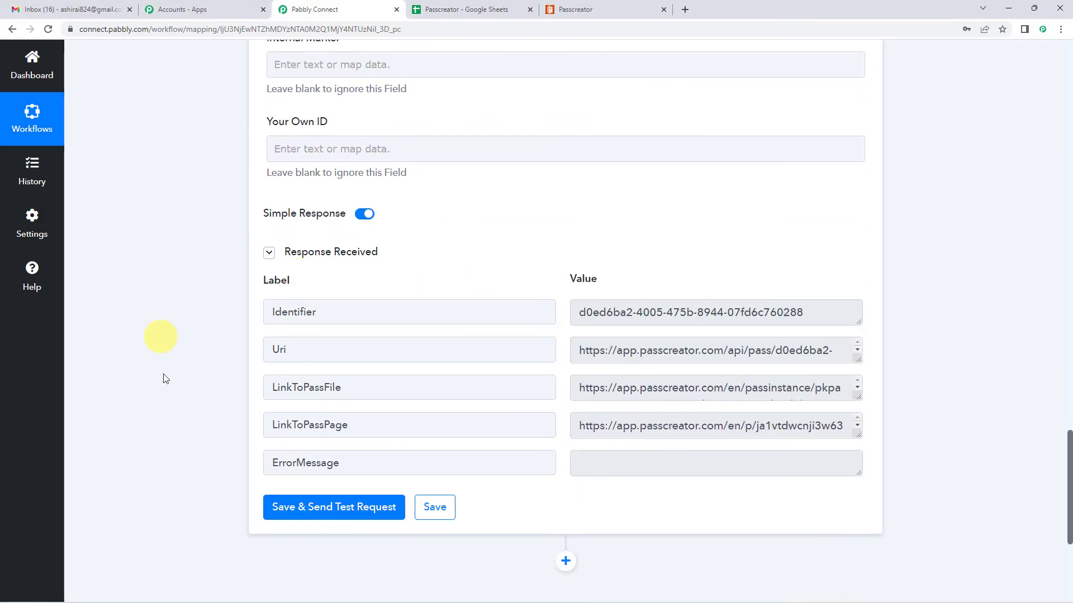
pyautogui.scroll(2, 263, 340)
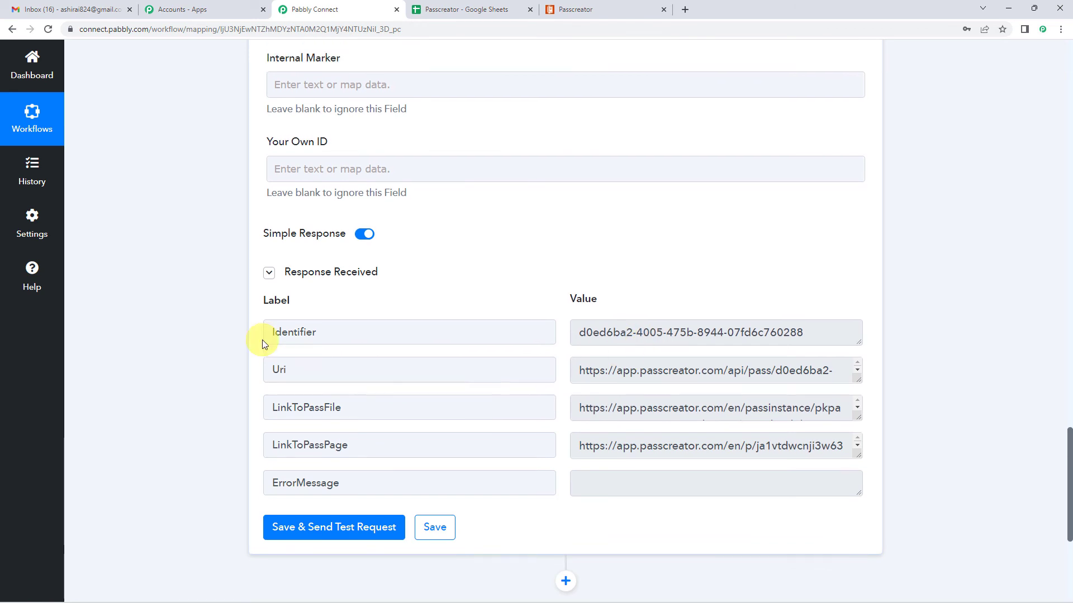
pyautogui.click(567, 5)
pyautogui.click(355, 14)
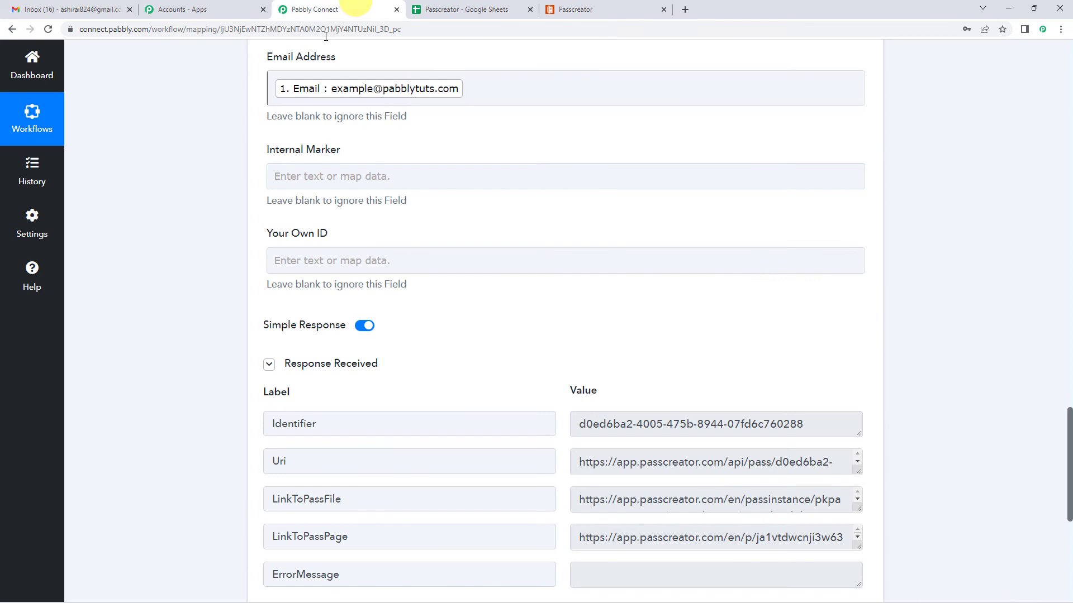
pyautogui.scroll(4, 131, 335)
pyautogui.scroll(2, 258, 212)
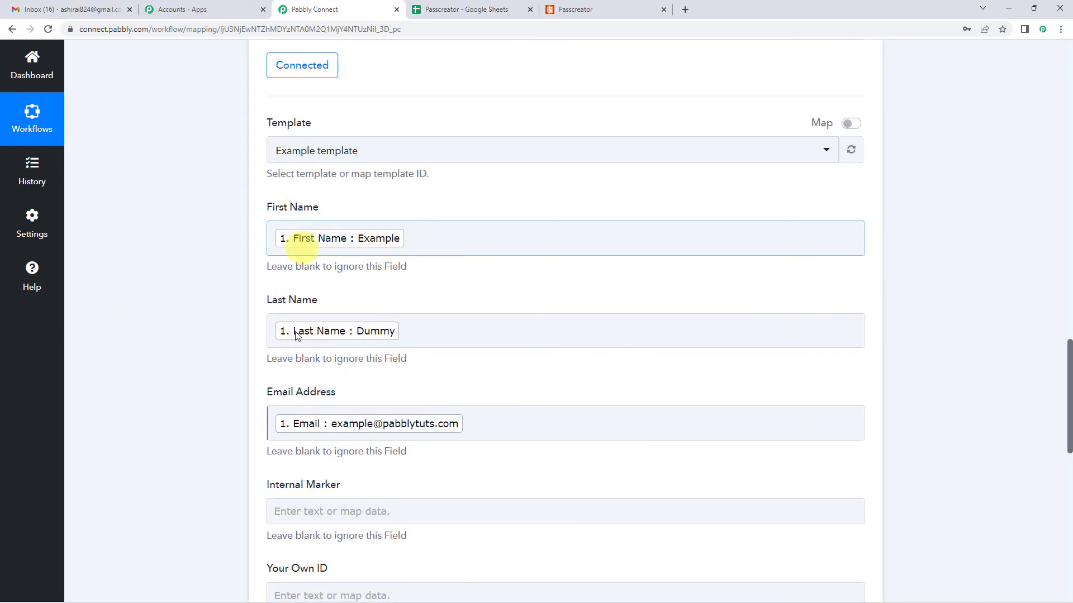
# Open Passcreator's created wallet passes and highlight the newest pass's email
pyautogui.click(573, 5)
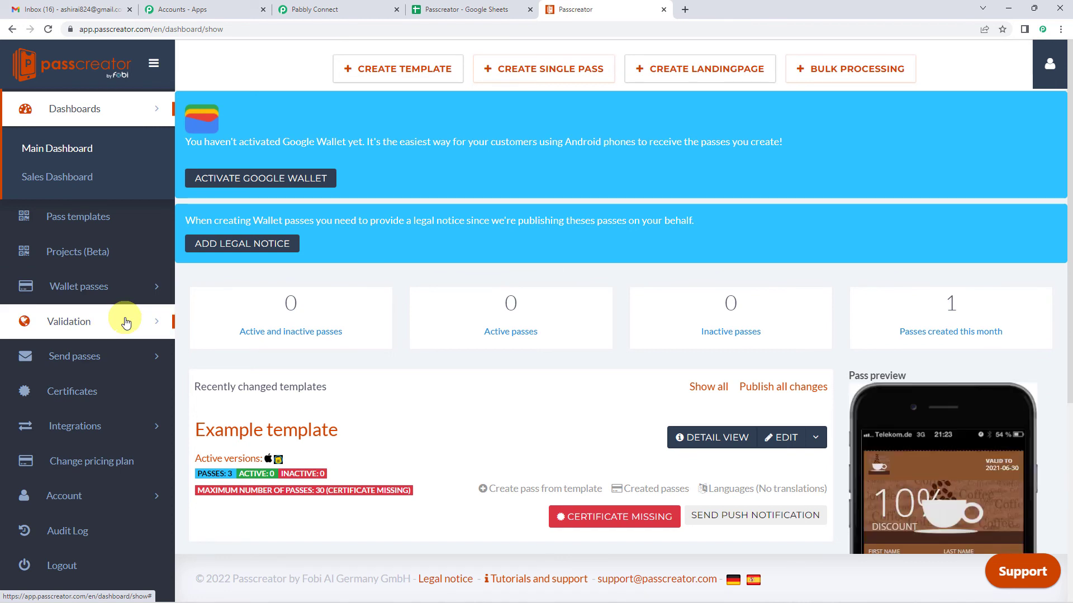
pyautogui.click(91, 292)
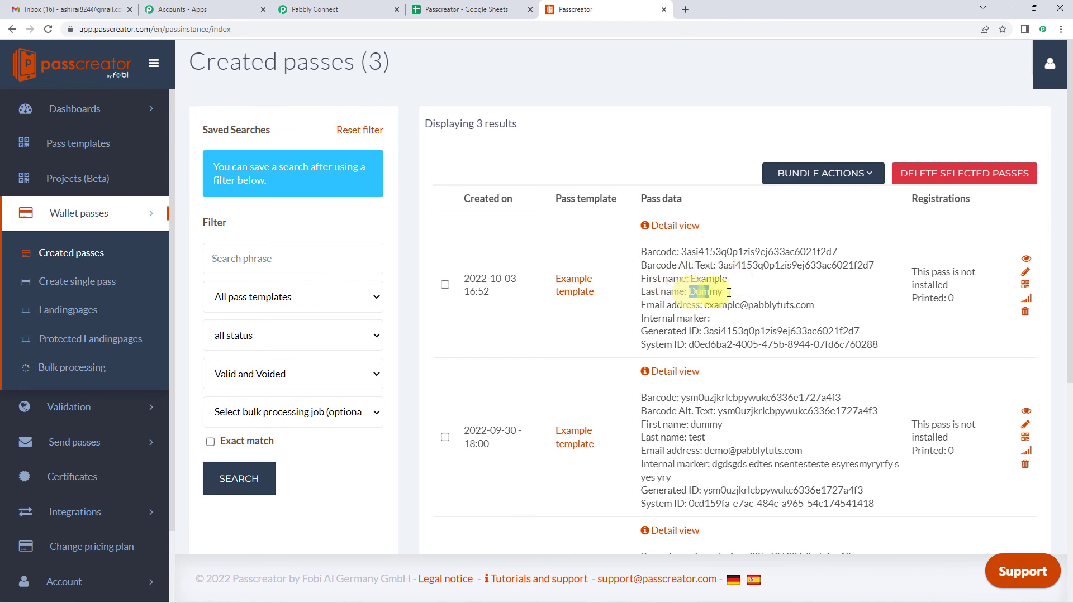
pyautogui.moveTo(704, 311); pyautogui.dragTo(806, 306)
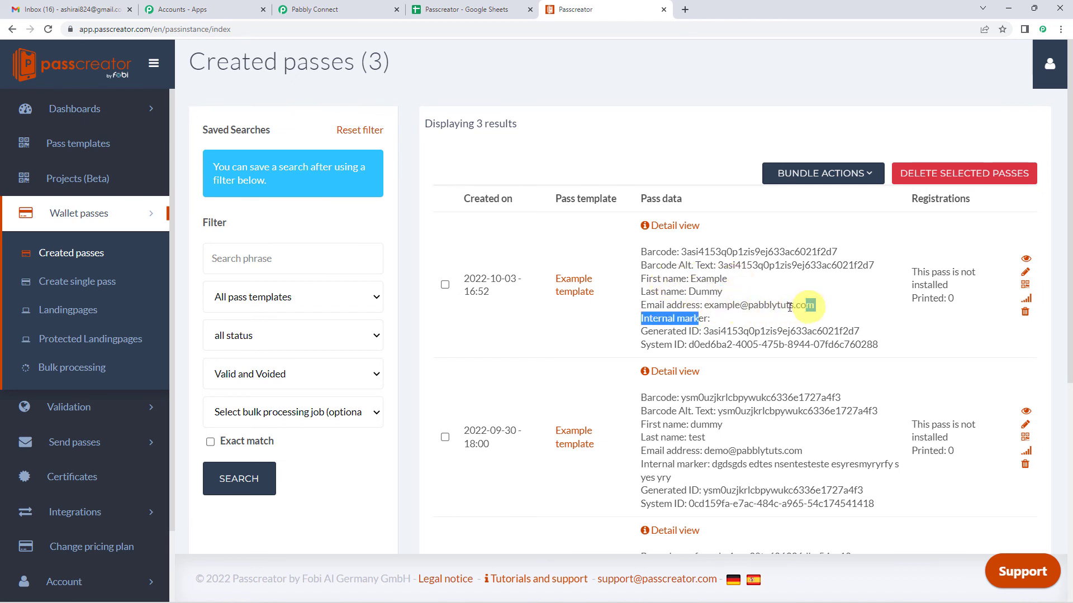
# Compare the new pass with Pabbly's First Name, Last Name and Email Address mappings
pyautogui.click(351, 9)
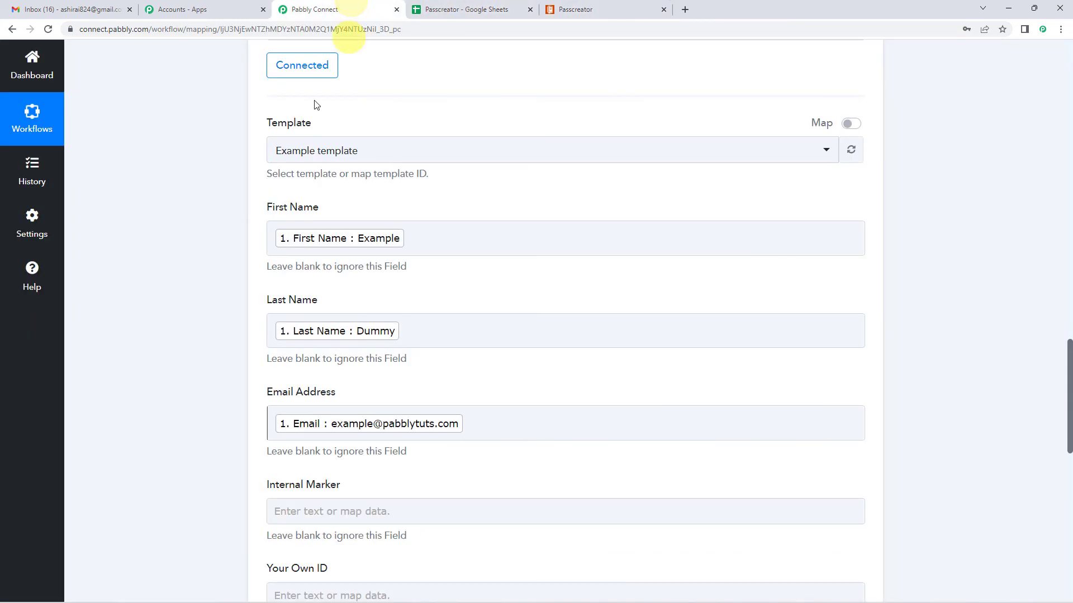
pyautogui.click(304, 244)
pyautogui.click(366, 326)
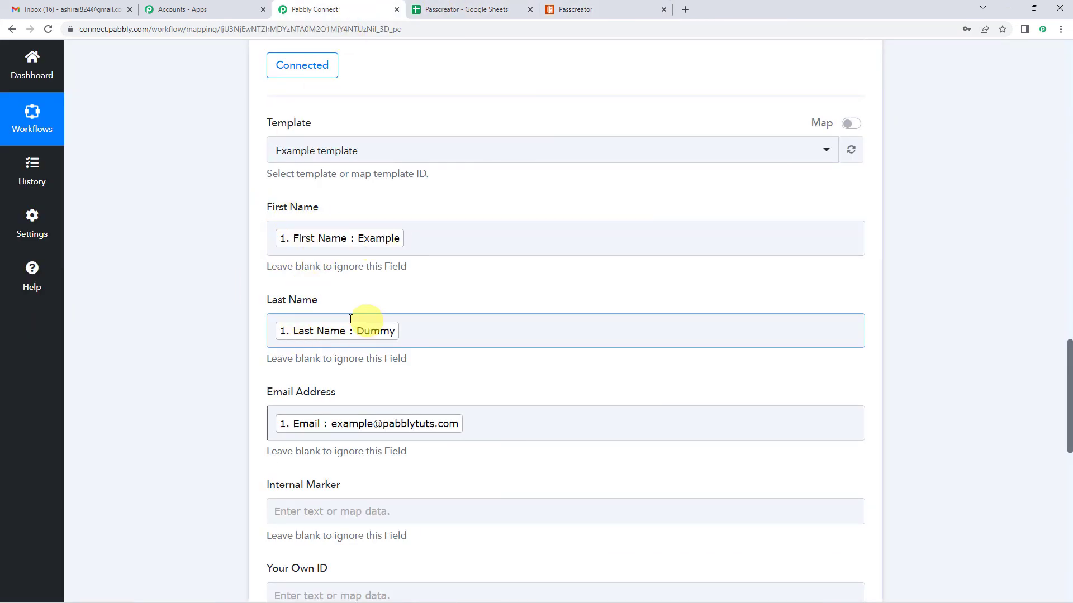
pyautogui.click(376, 238)
pyautogui.click(383, 332)
pyautogui.click(297, 402)
pyautogui.click(391, 424)
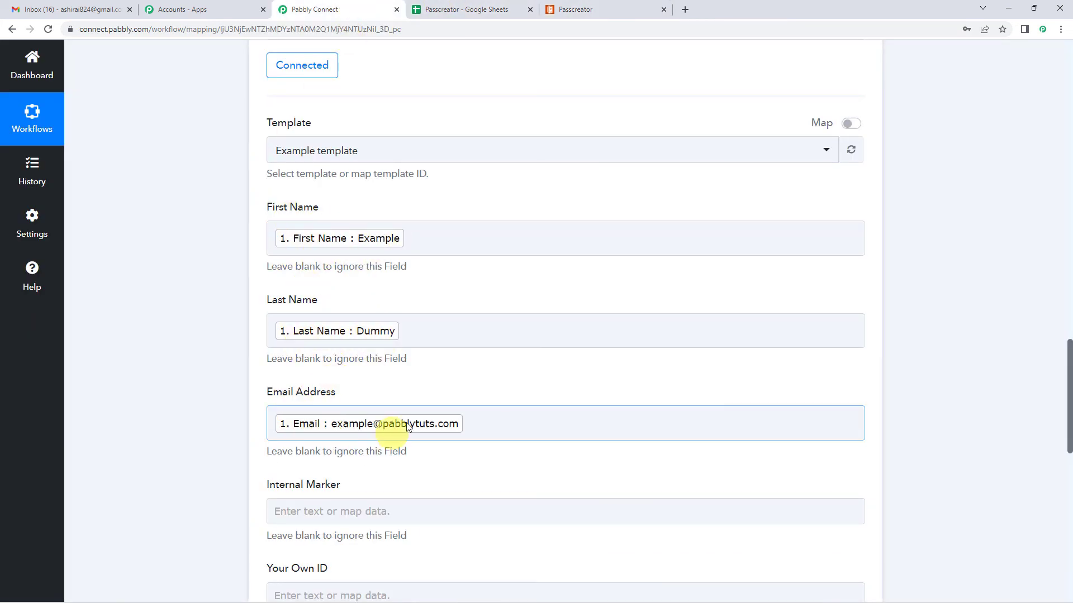
pyautogui.click(602, 7)
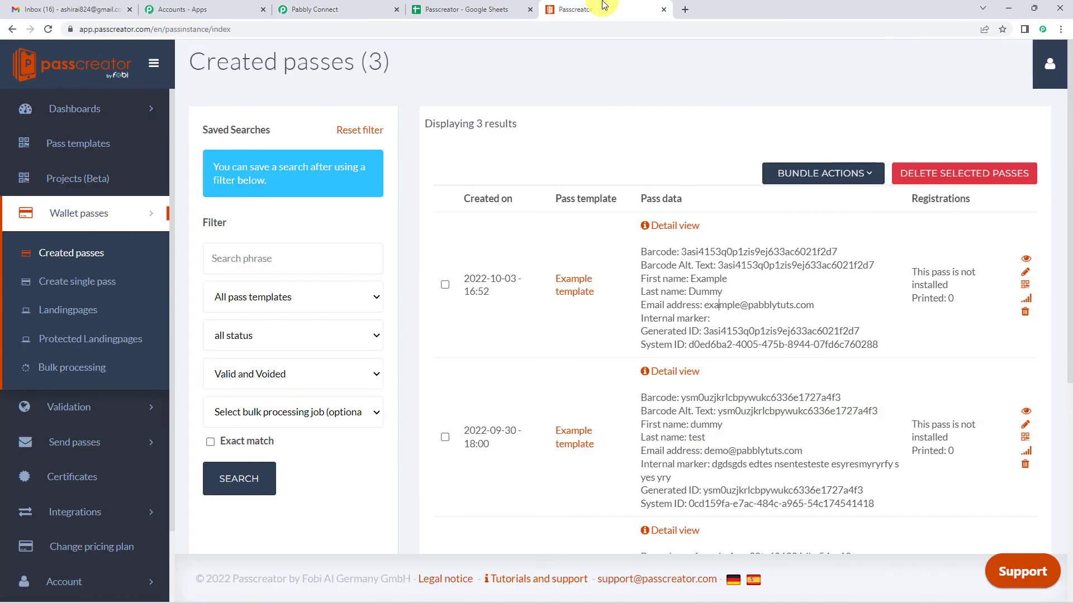
# Open the newest pass's landing page with its QR code, then return to Pabbly Connect
pyautogui.click(1026, 262)
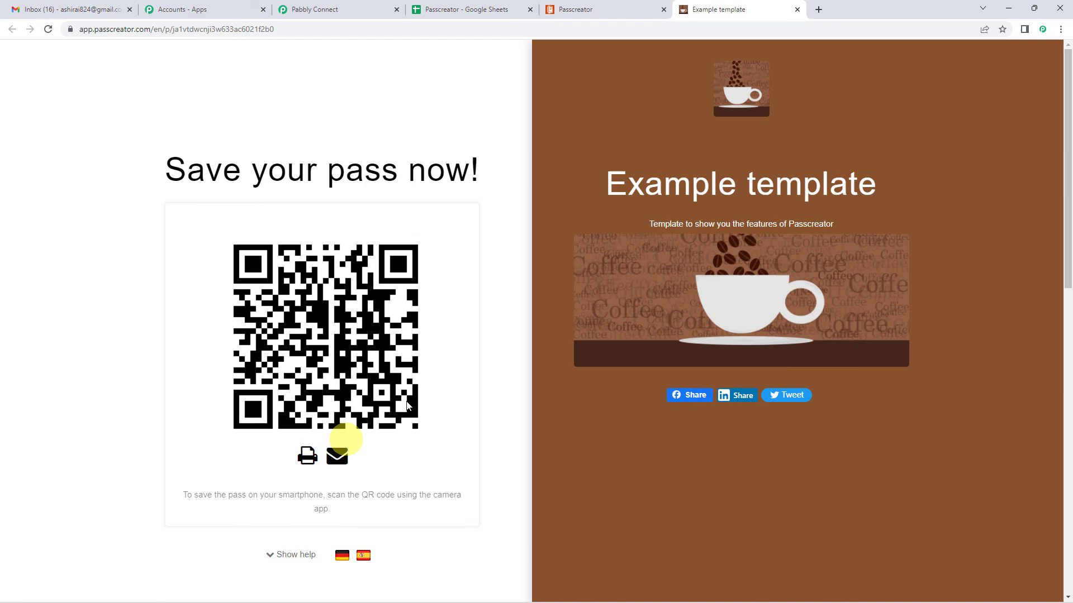
pyautogui.click(321, 5)
# Scroll to the workflow's top and collapse the Google Sheets trigger to its summary
pyautogui.scroll(15, 177, 311)
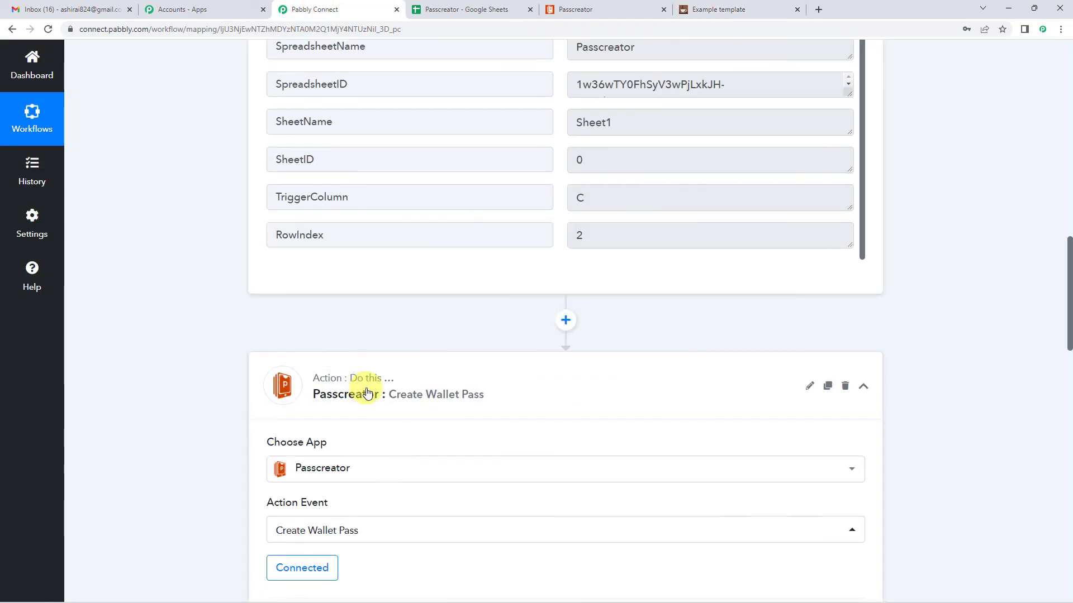
pyautogui.scroll(10, 179, 421)
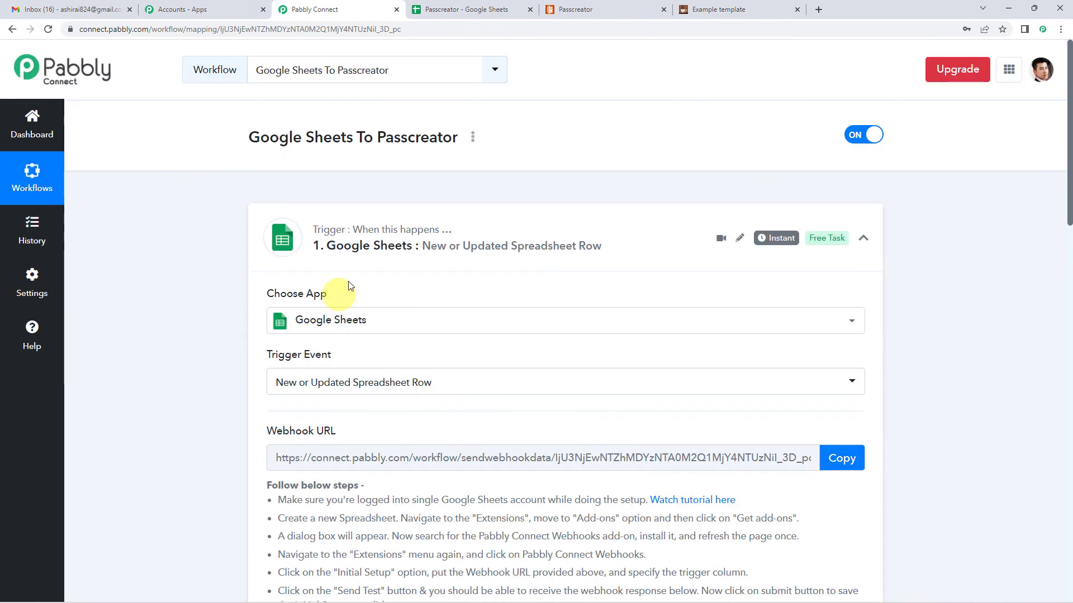
pyautogui.click(368, 257)
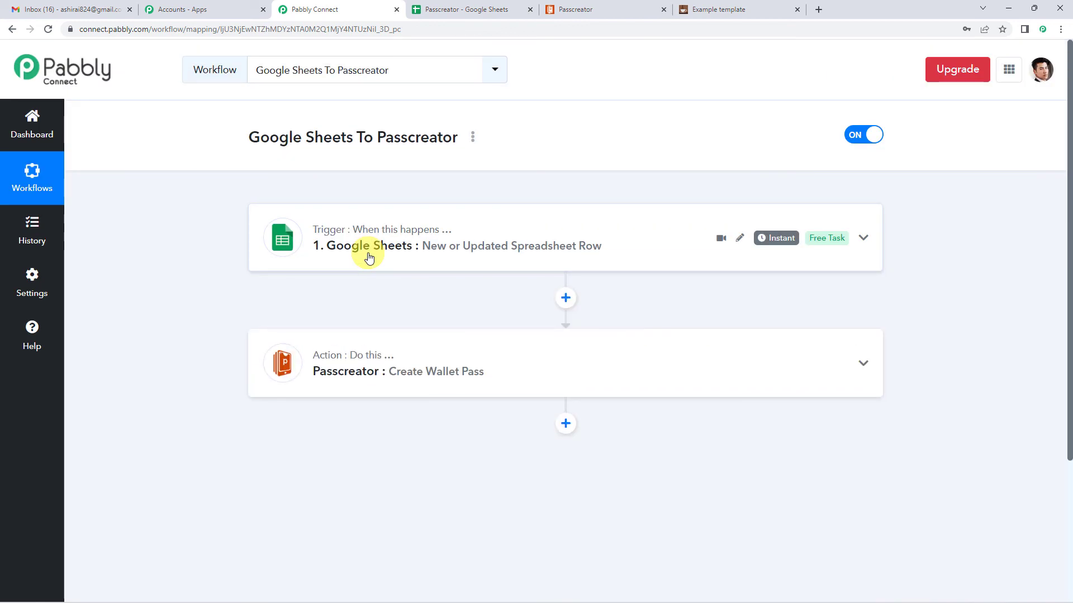